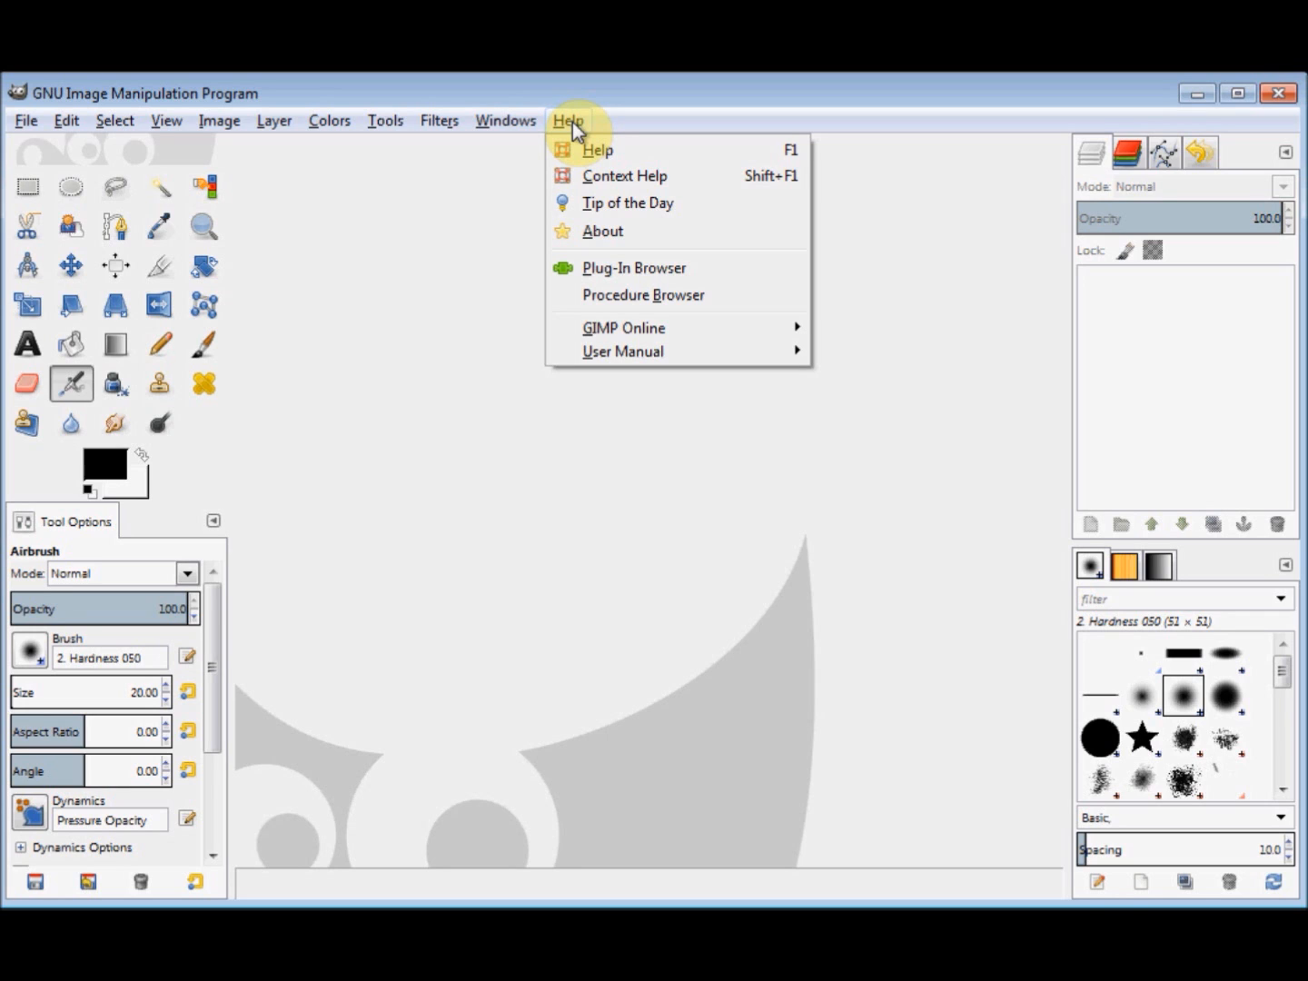
mouse_move(527, 121)
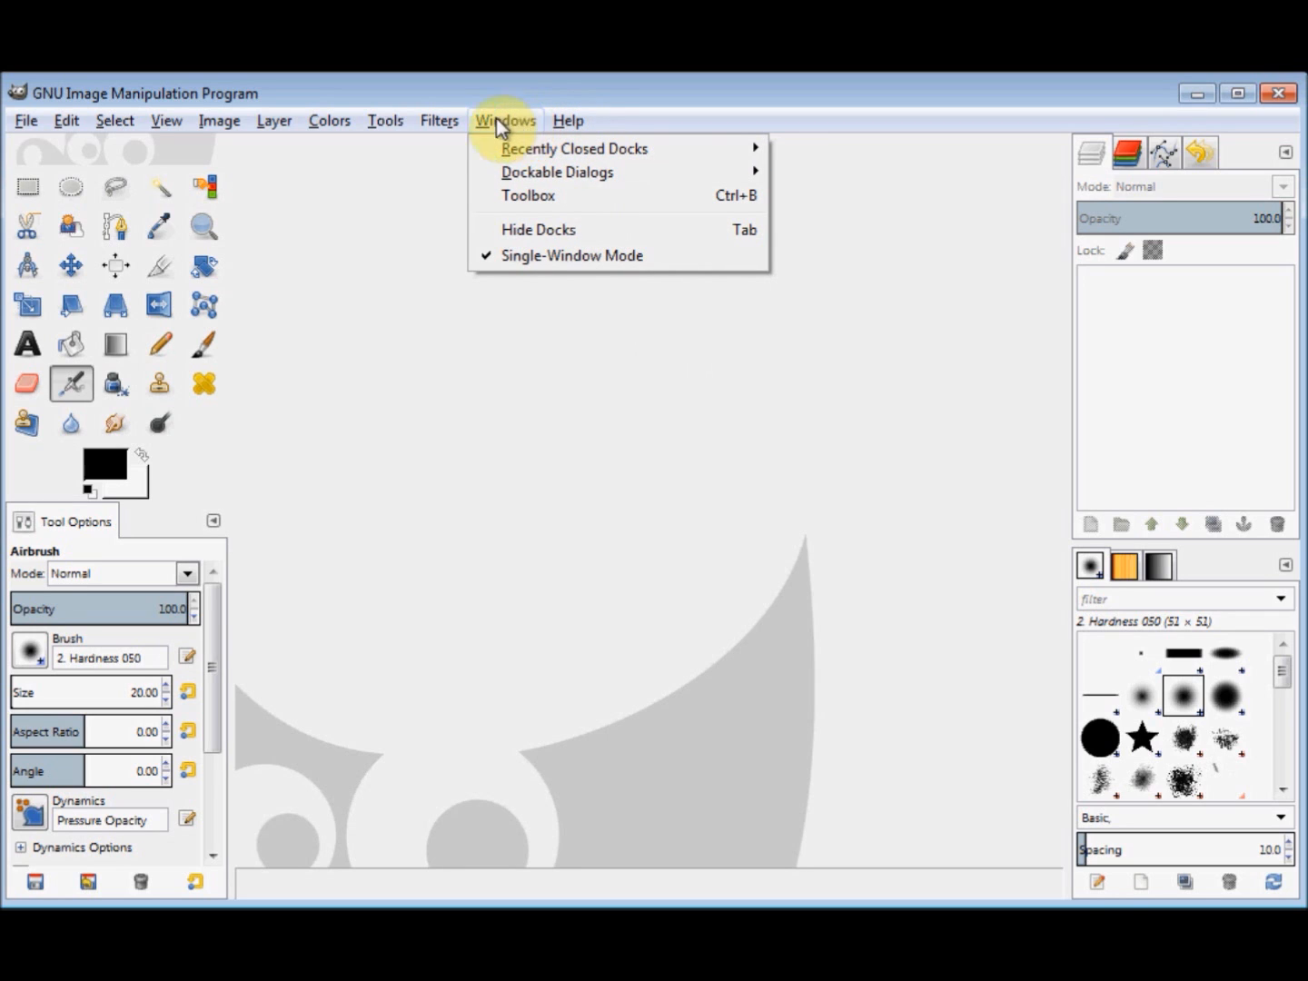
mouse_move(431, 119)
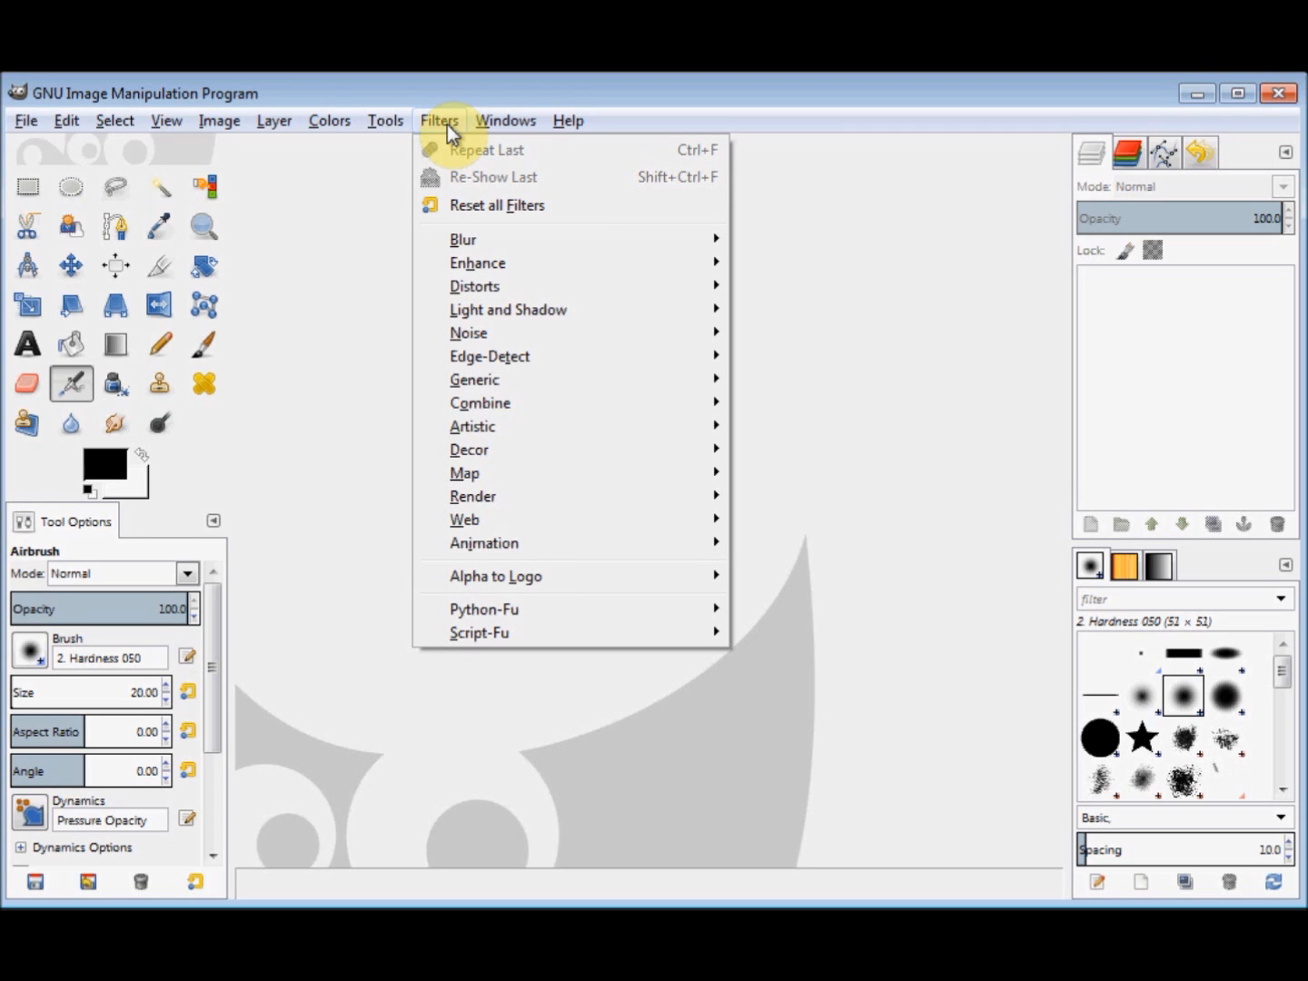
click(447, 125)
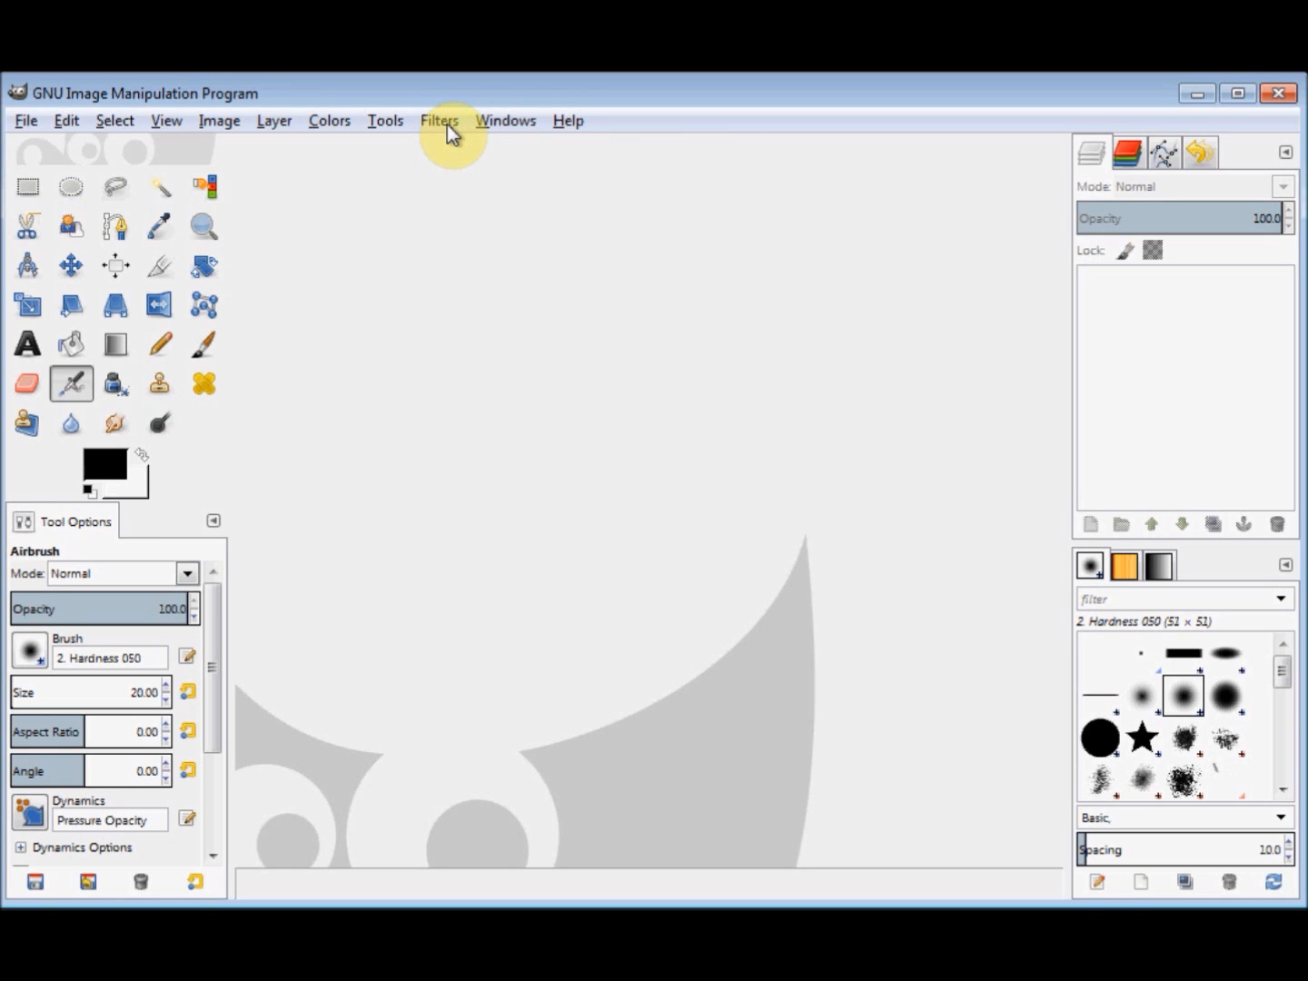
Step: Create a new blank image 640 px wide and 400 px high
click(27, 125)
click(57, 153)
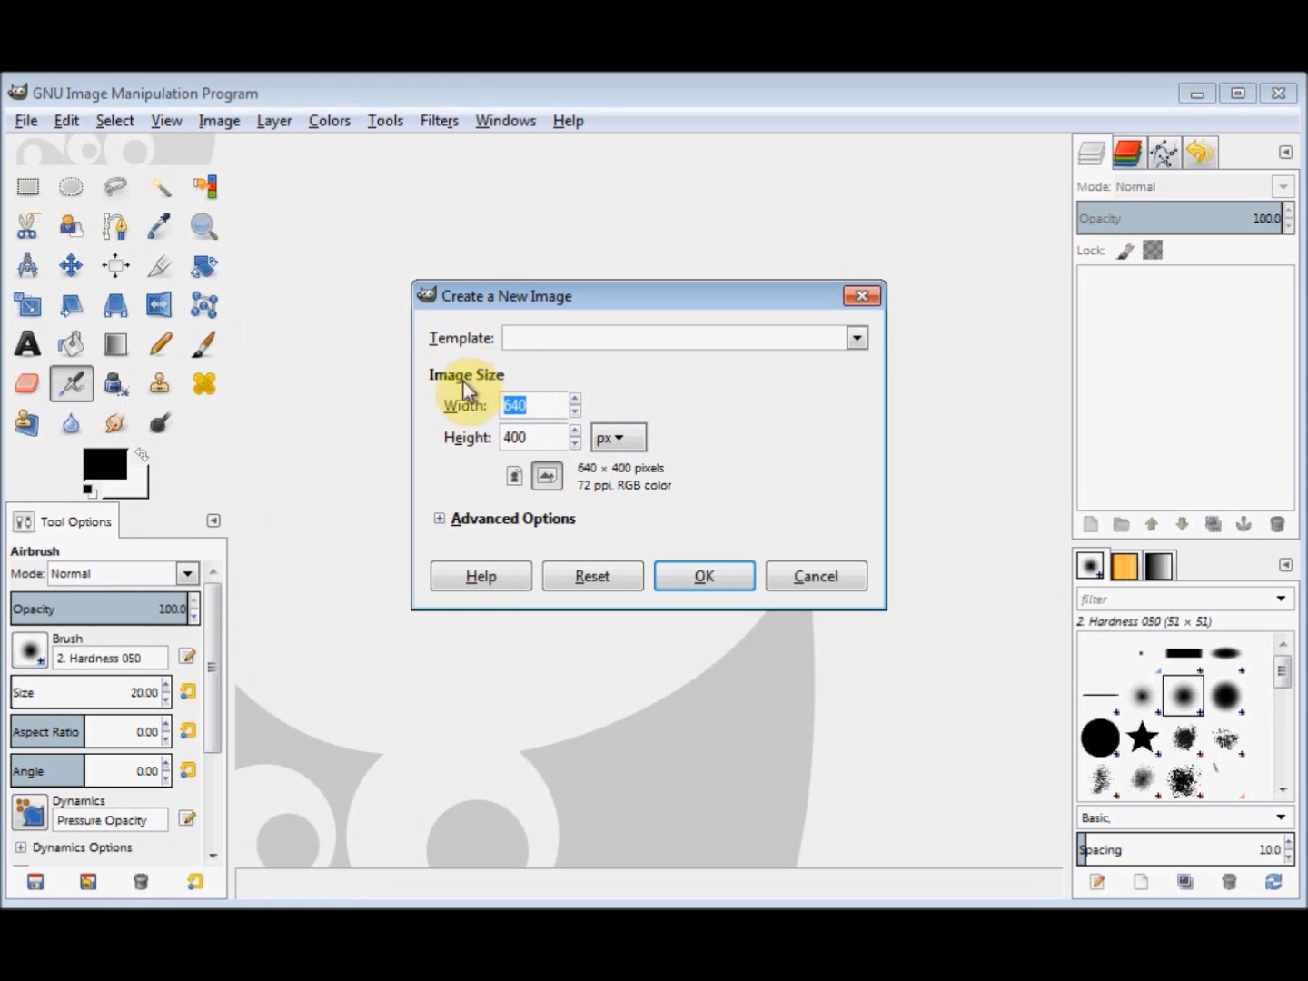
click(700, 579)
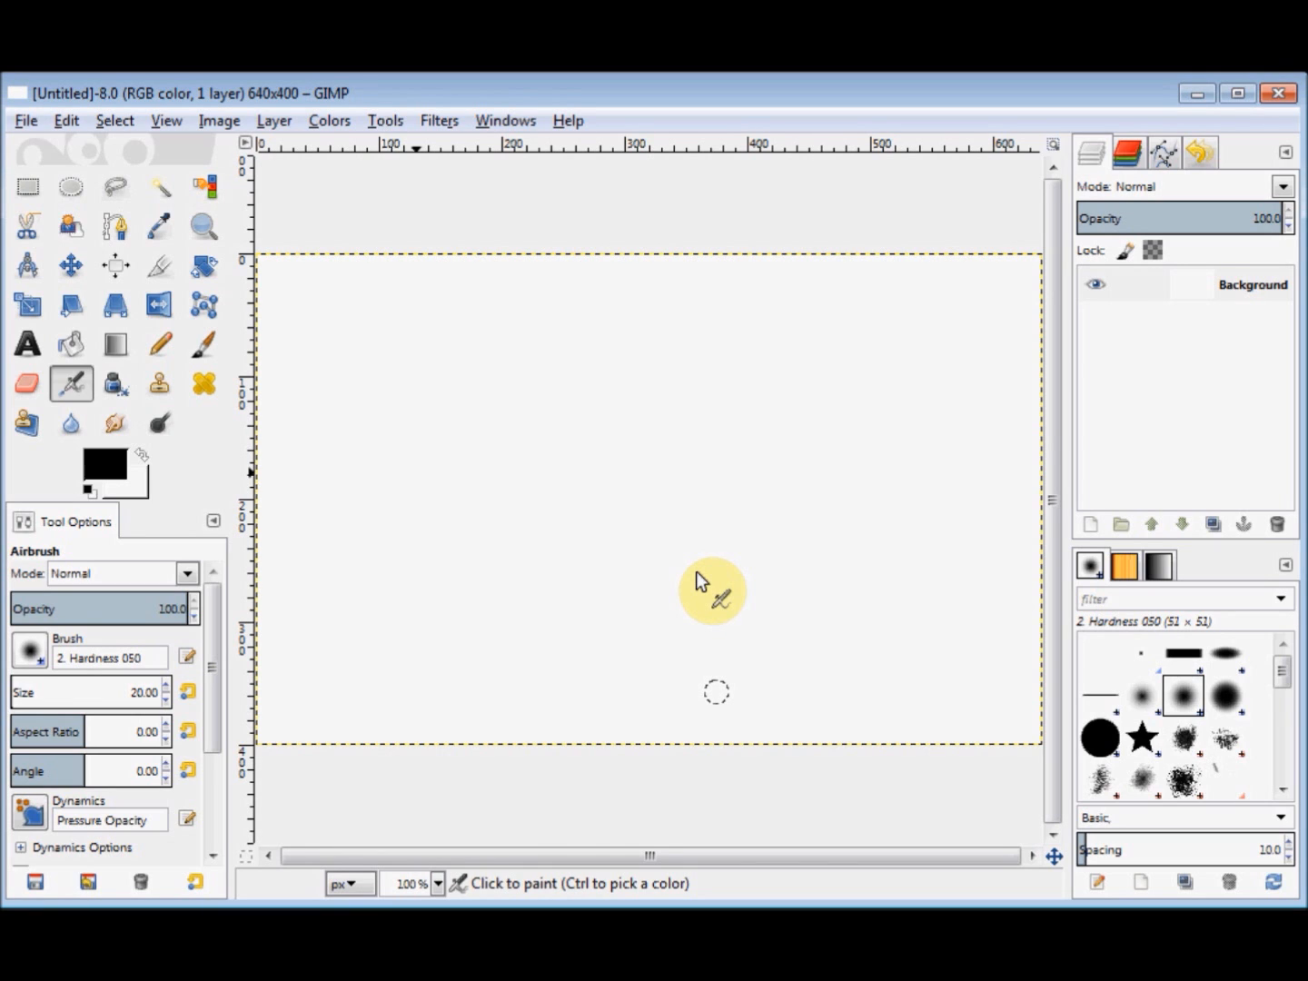
click(67, 123)
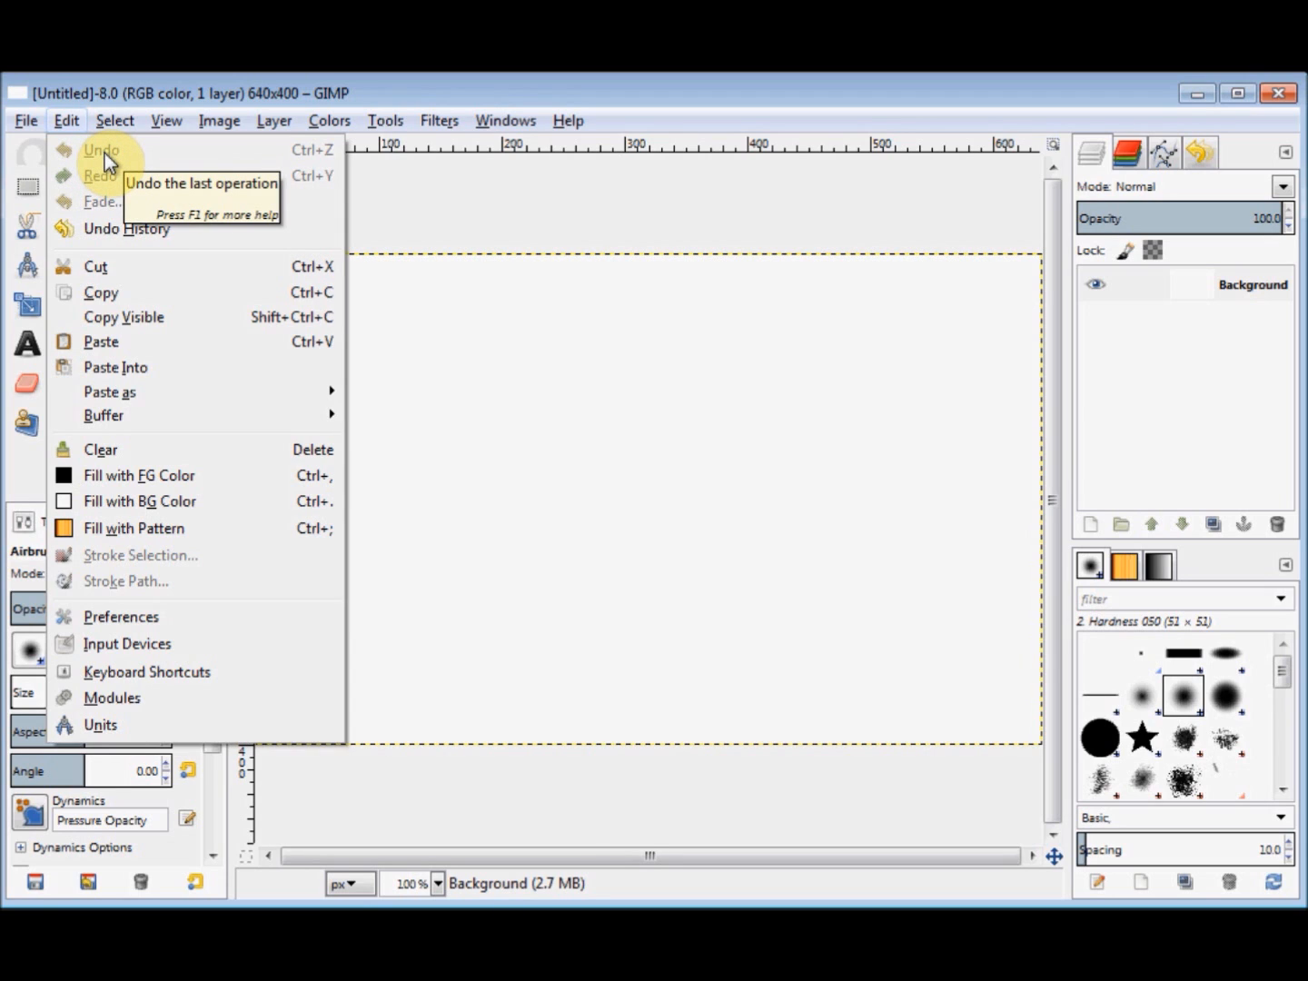
click(61, 120)
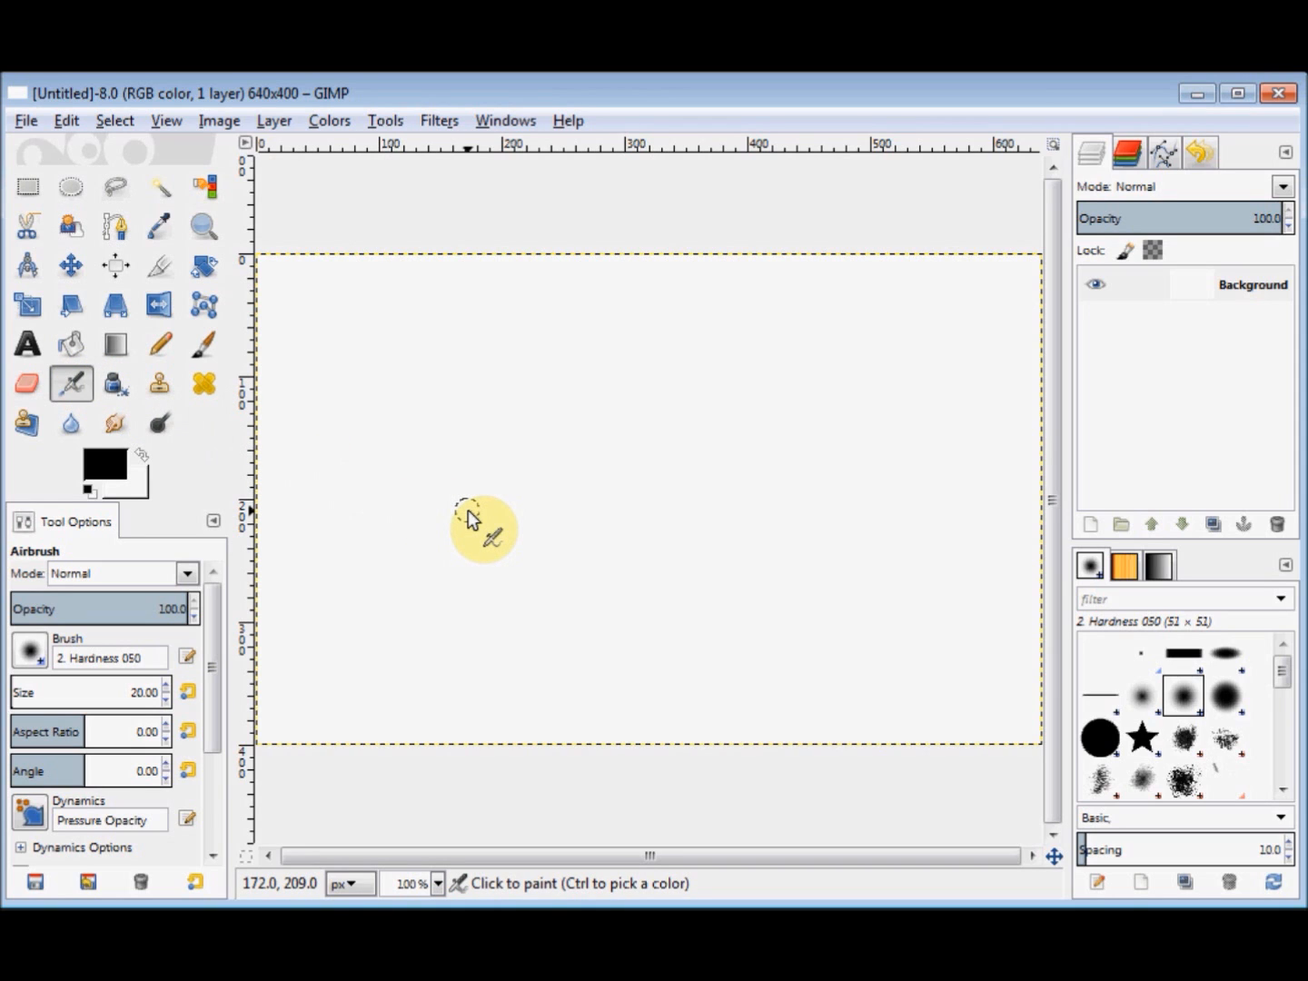
Step: Airbrush a nearly horizontal black stroke about 300 px long across the middle of the canvas
drag(467, 511, 838, 536)
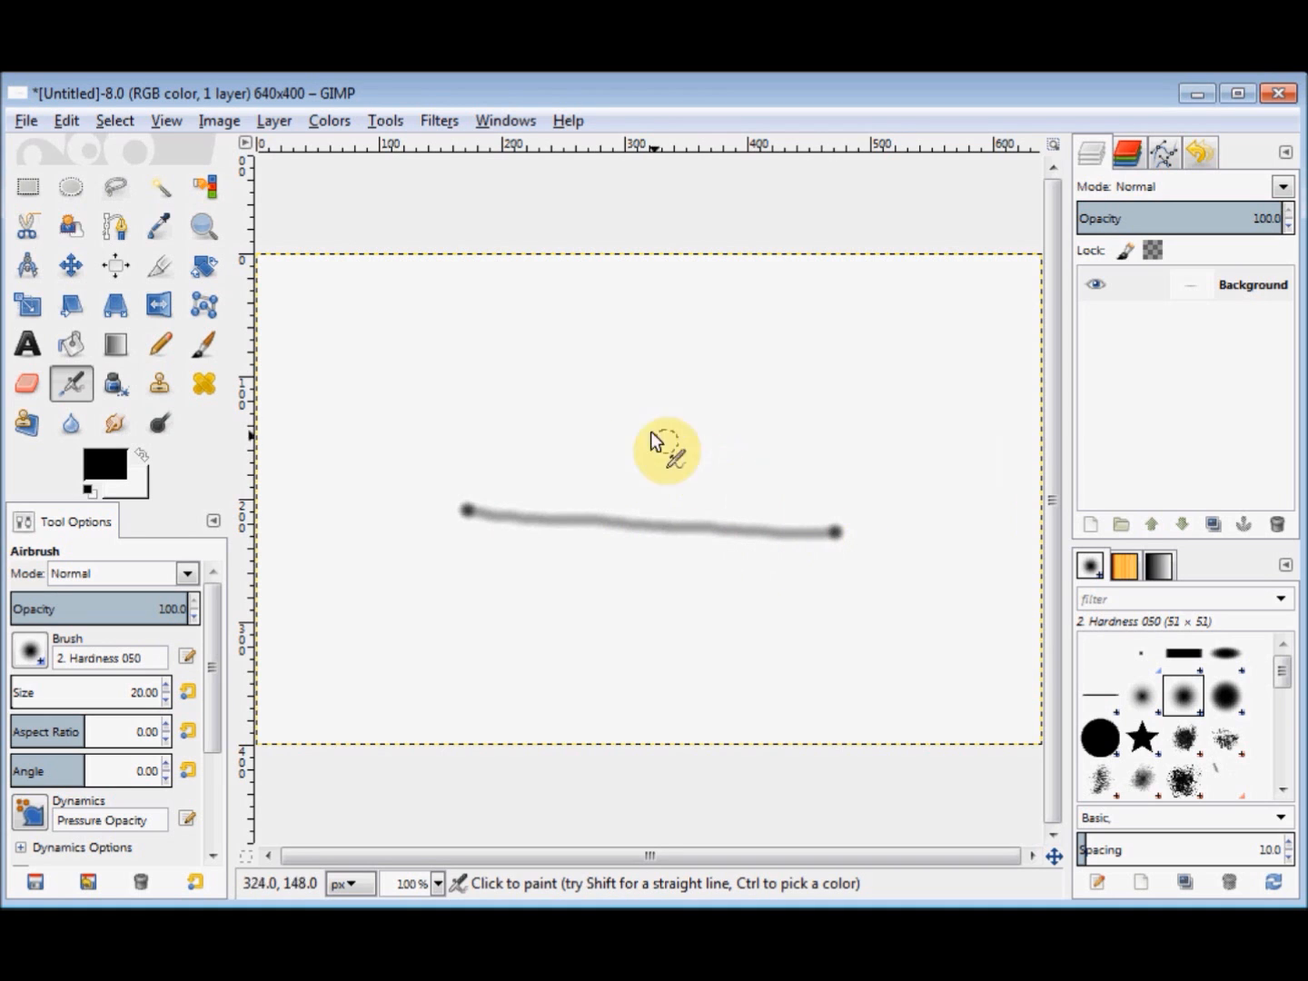
Step: Undo the airbrush stroke and redo it
click(73, 126)
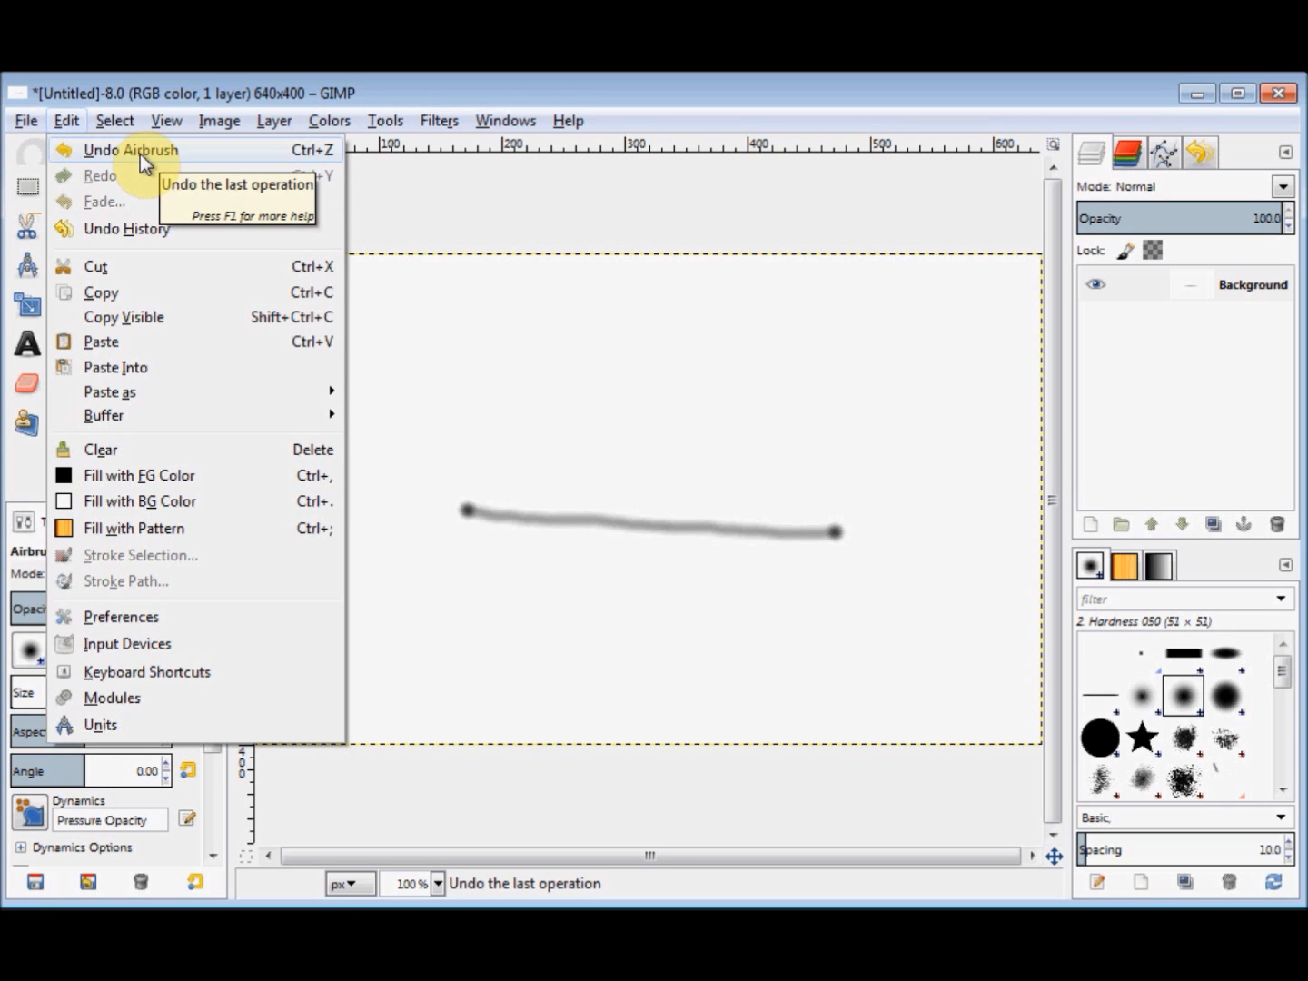
click(140, 154)
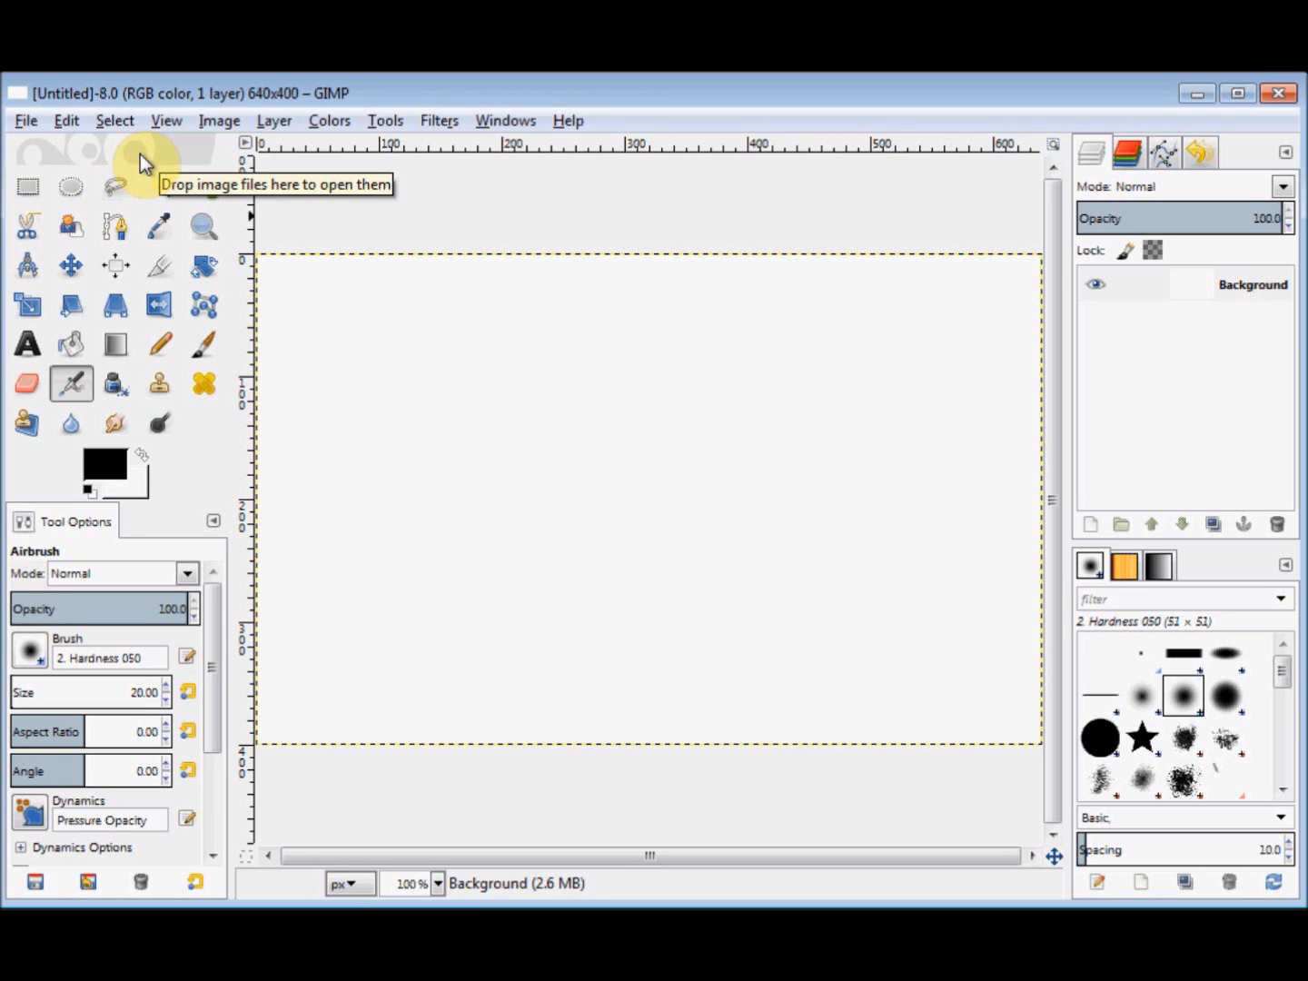
click(67, 122)
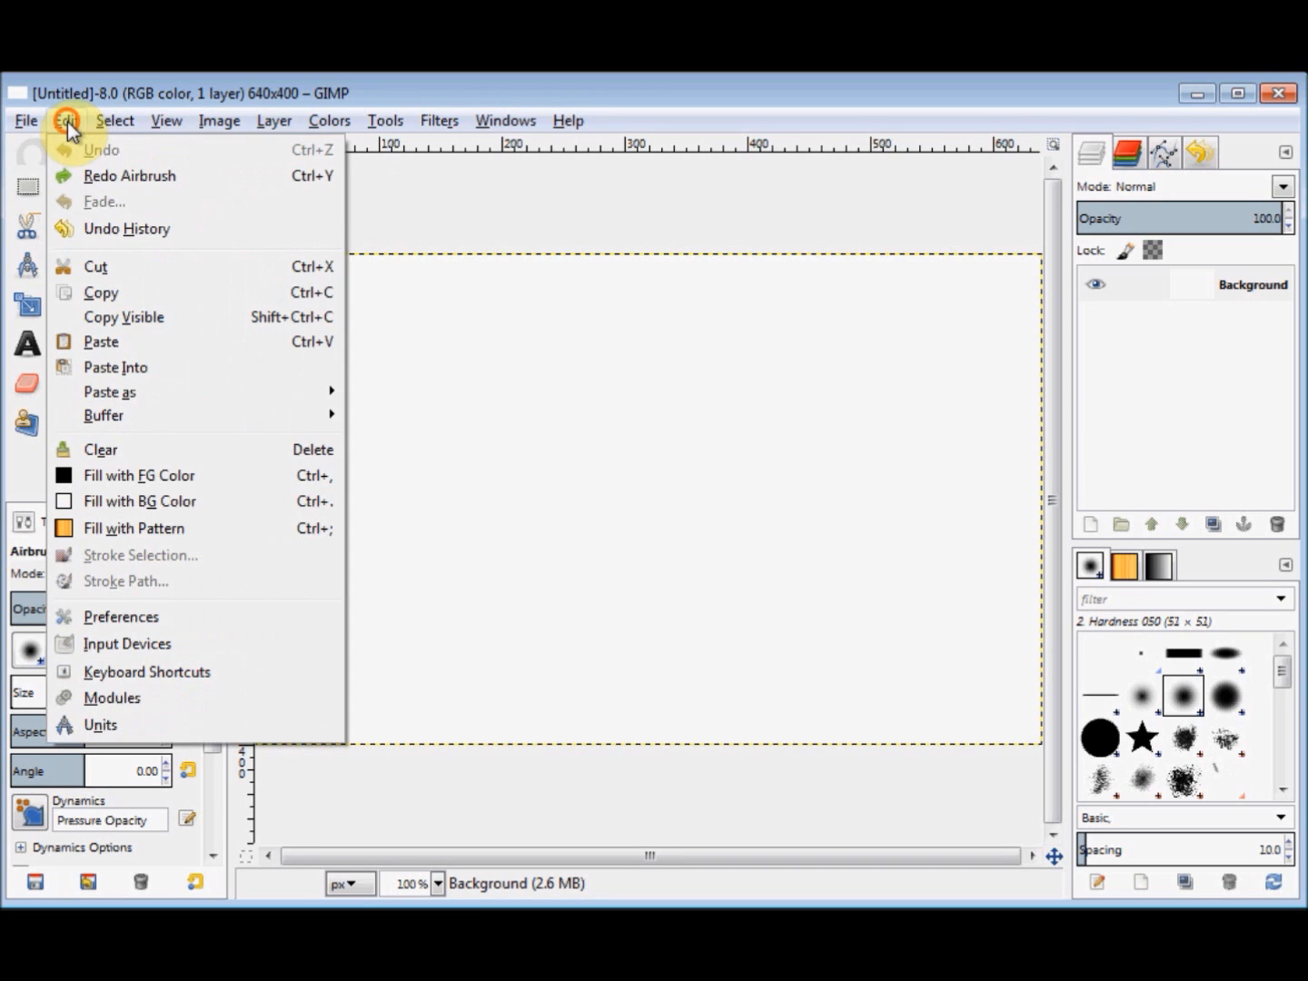
click(93, 176)
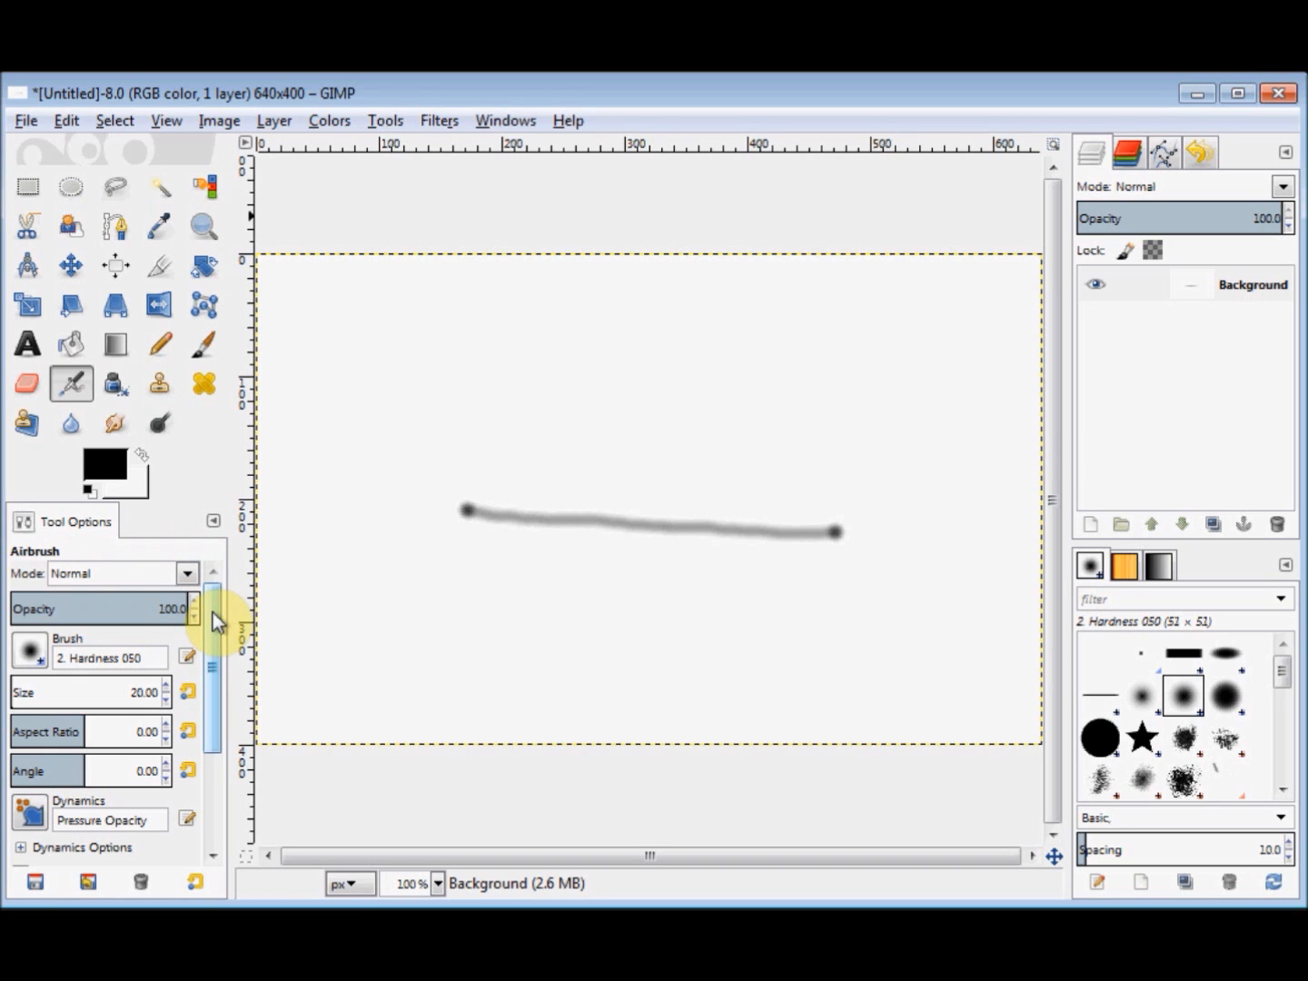
mouse_move(212, 612)
mouse_down()
mouse_move(200, 716)
mouse_move(220, 697)
mouse_move(228, 654)
mouse_move(216, 593)
mouse_up()
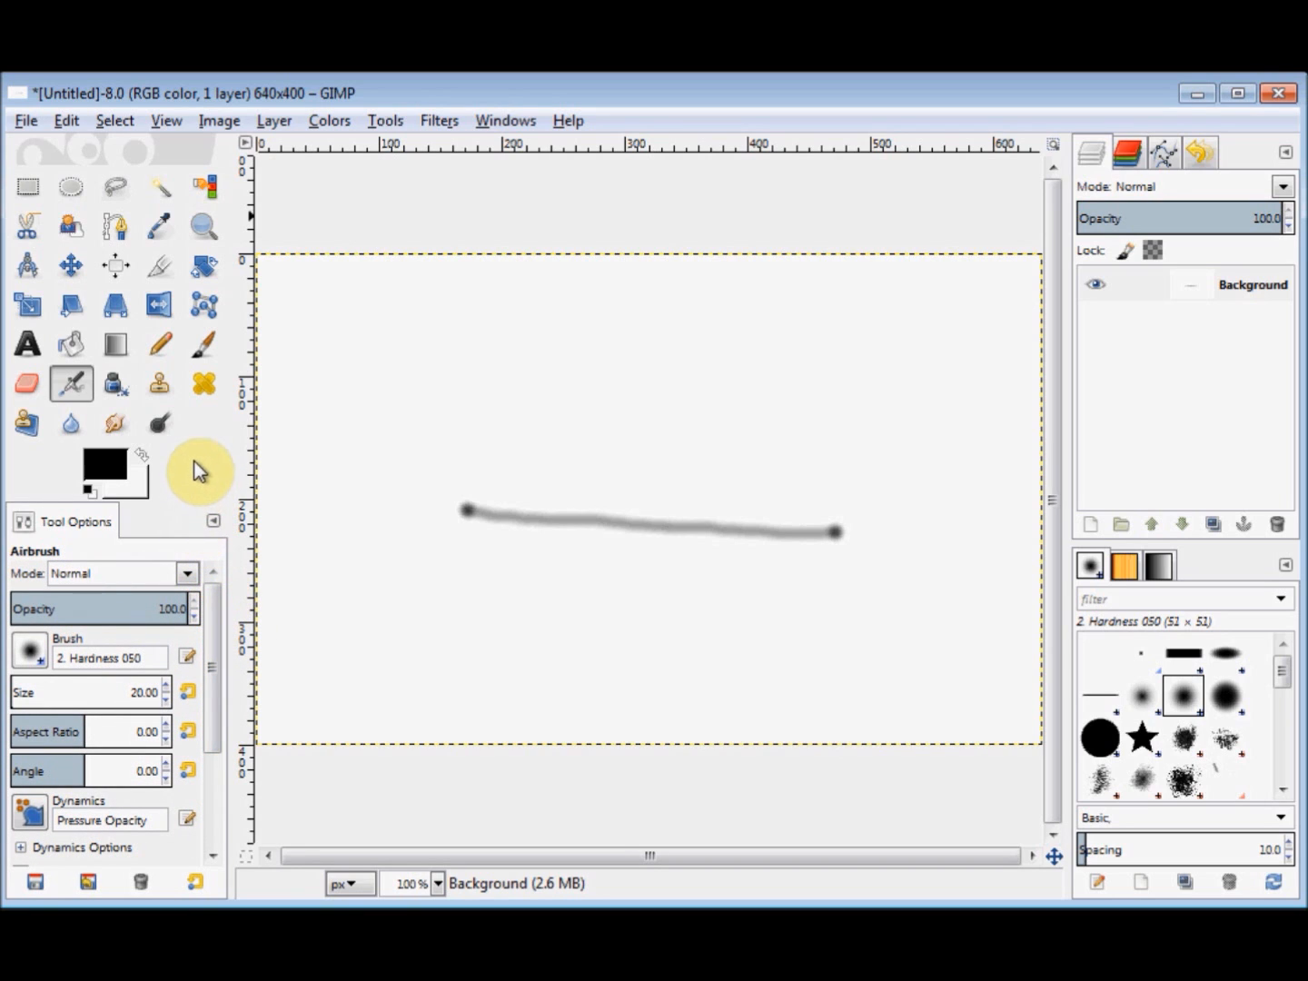
Step: Activate the Zoom tool and magnify the canvas to 400 % to inspect the airbrush stroke up close
click(204, 226)
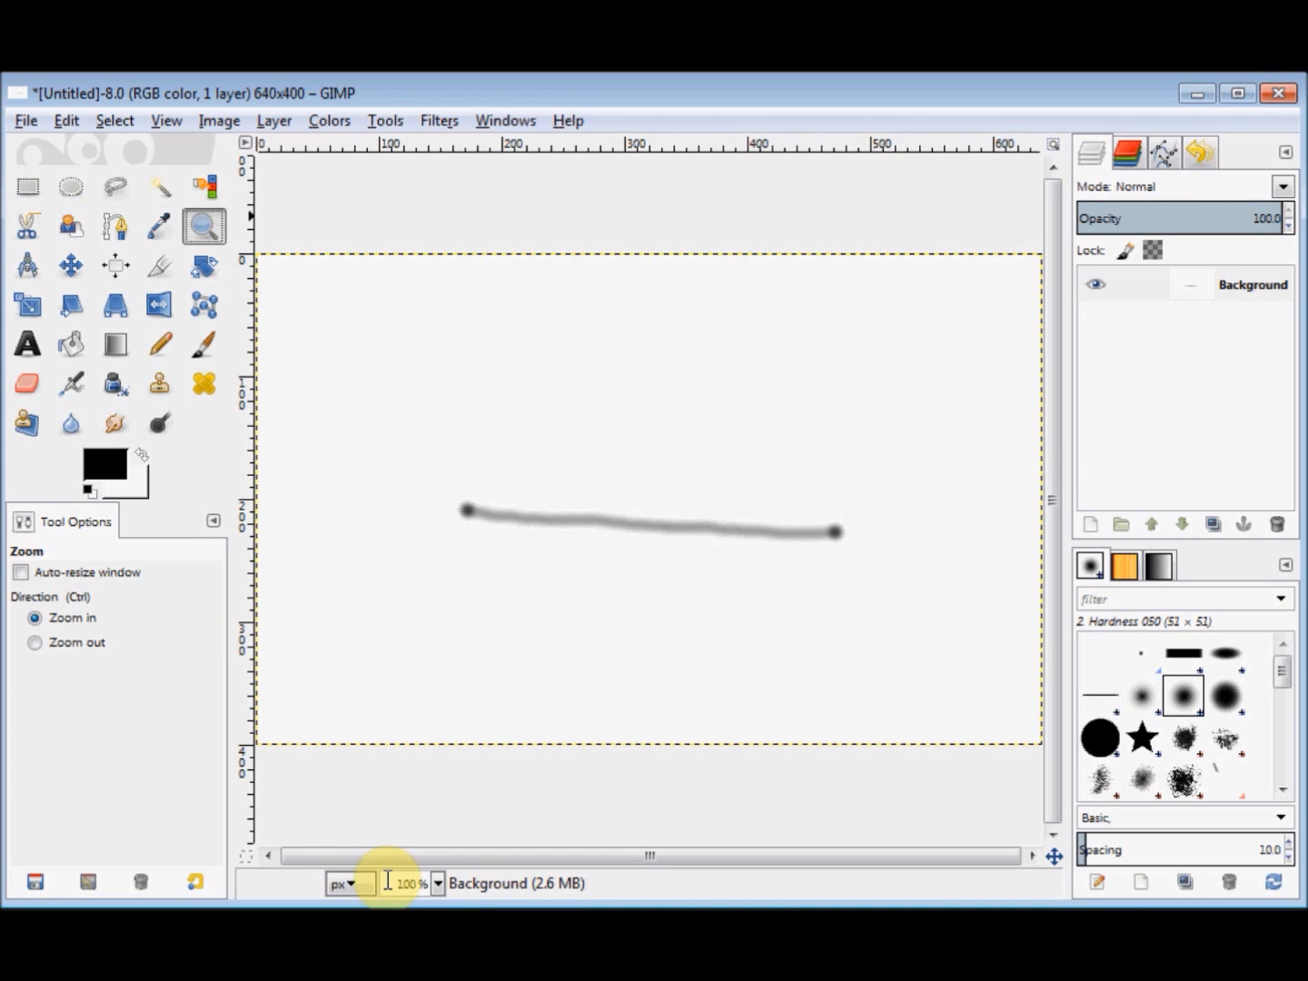
click(438, 884)
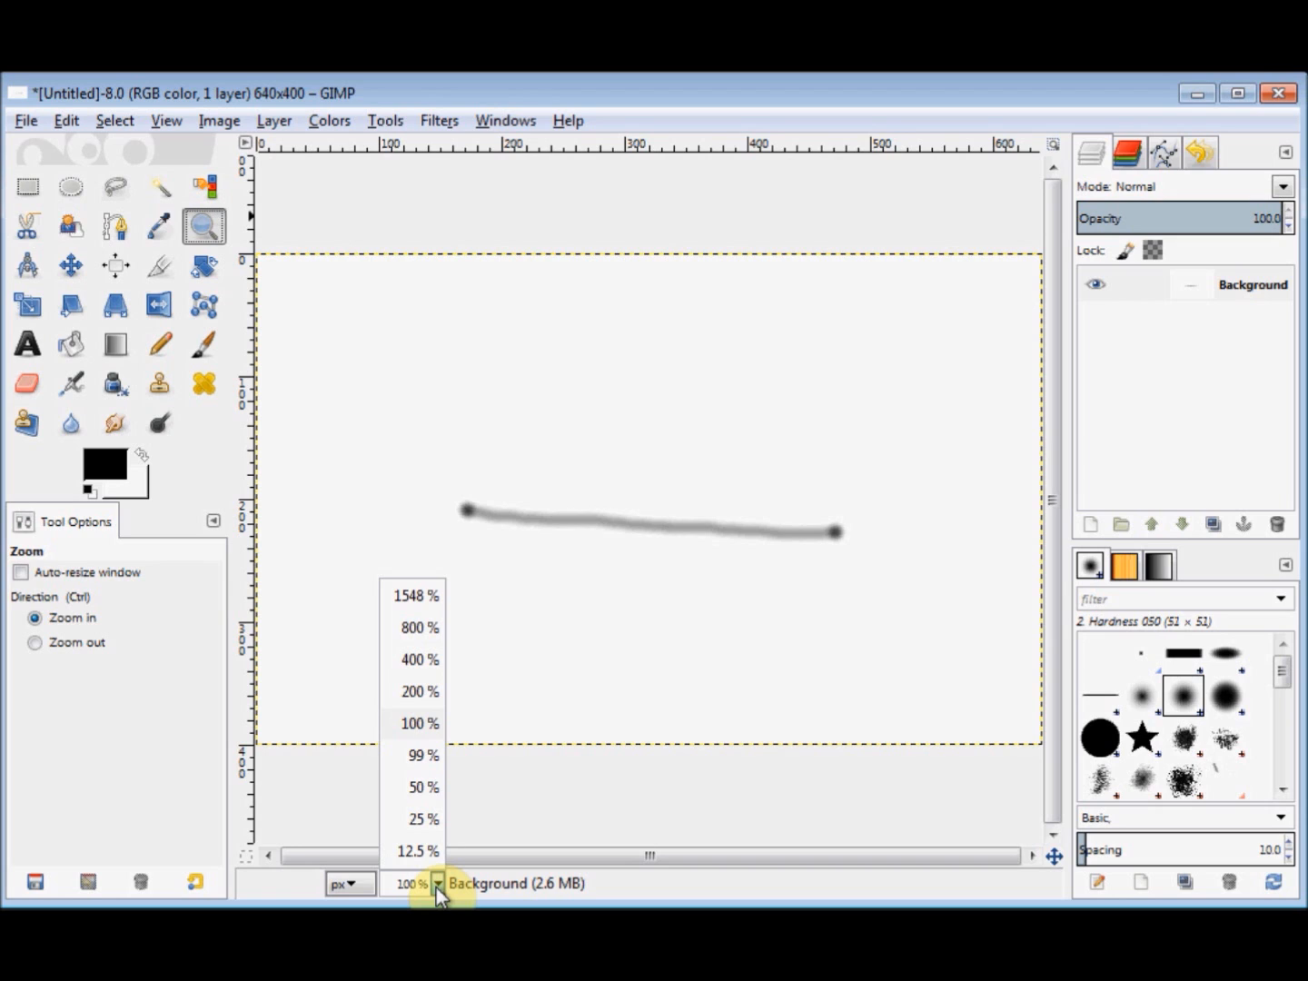
click(413, 660)
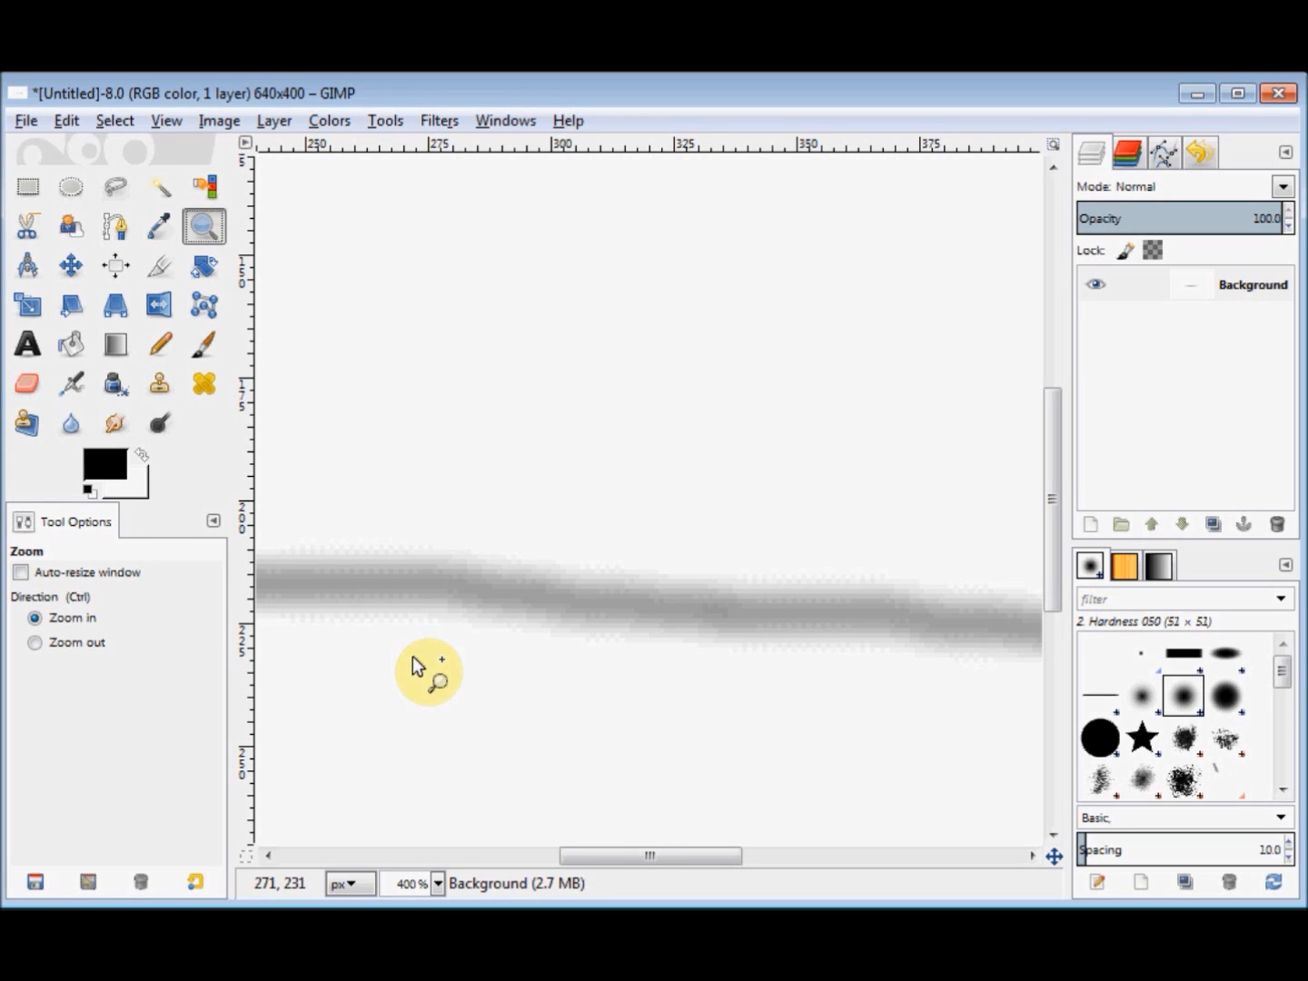
mouse_move(614, 857)
mouse_down()
mouse_move(388, 846)
mouse_move(769, 870)
mouse_up()
mouse_move(1053, 595)
mouse_down()
mouse_move(1064, 787)
mouse_move(1058, 547)
mouse_up()
drag(854, 858, 659, 843)
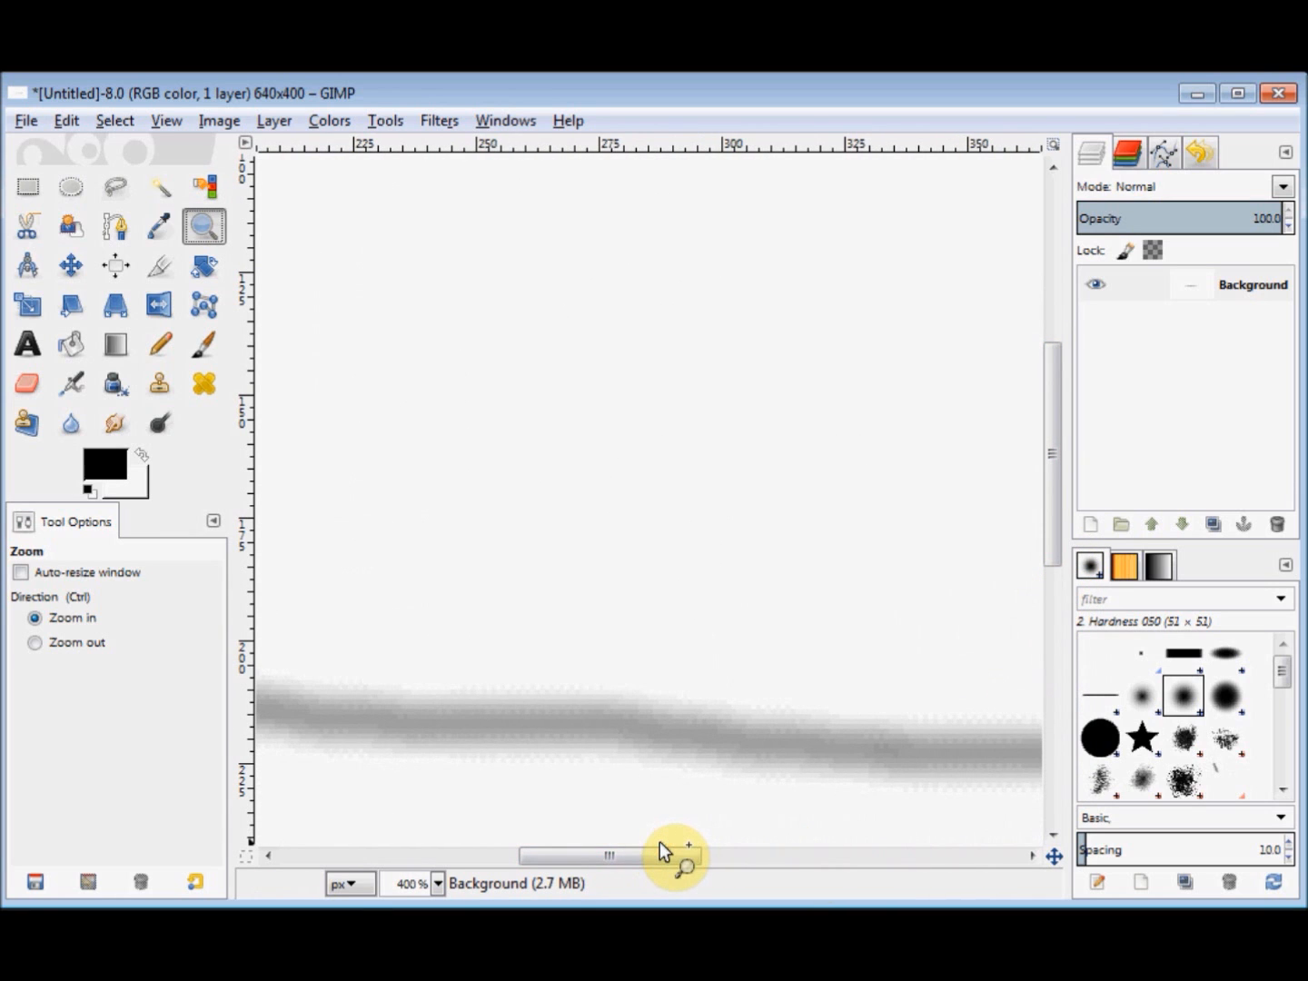
Step: Zoom the canvas out to 12.5 % and set the zoom level to 99 %
click(439, 880)
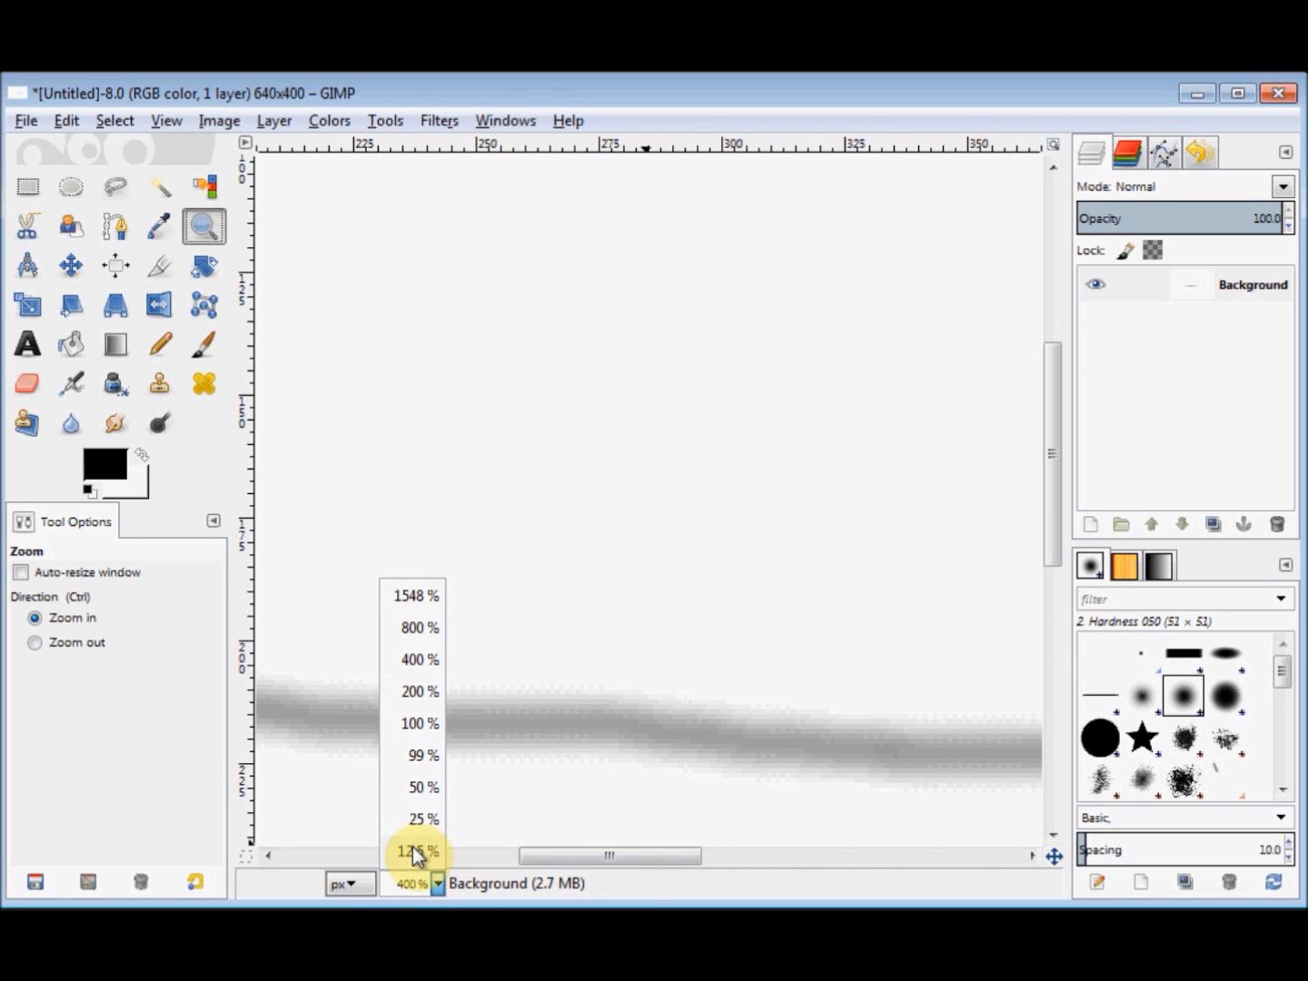
click(414, 848)
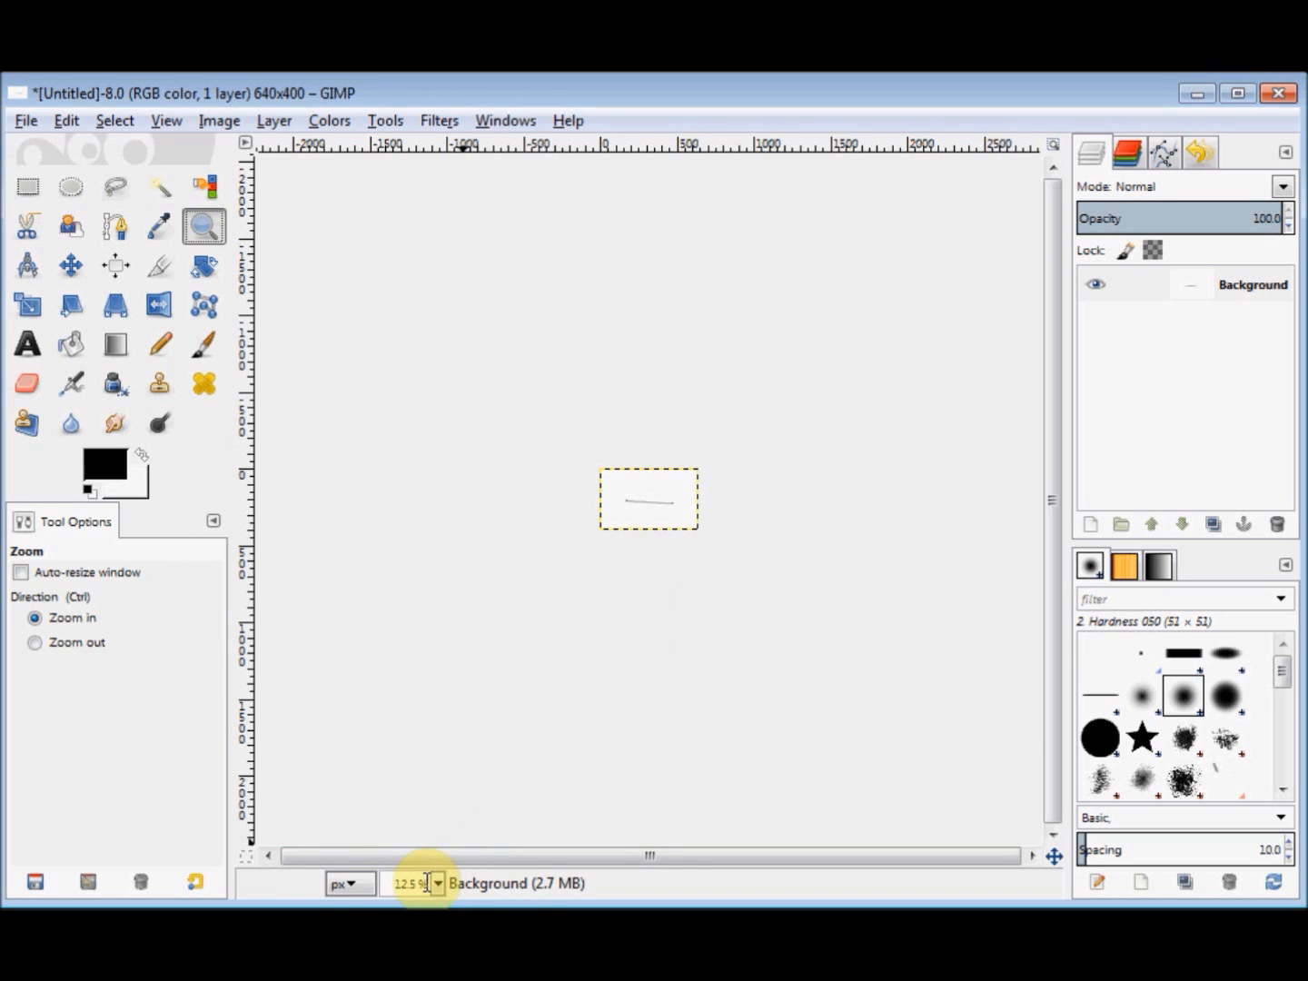
triple_click(400, 876)
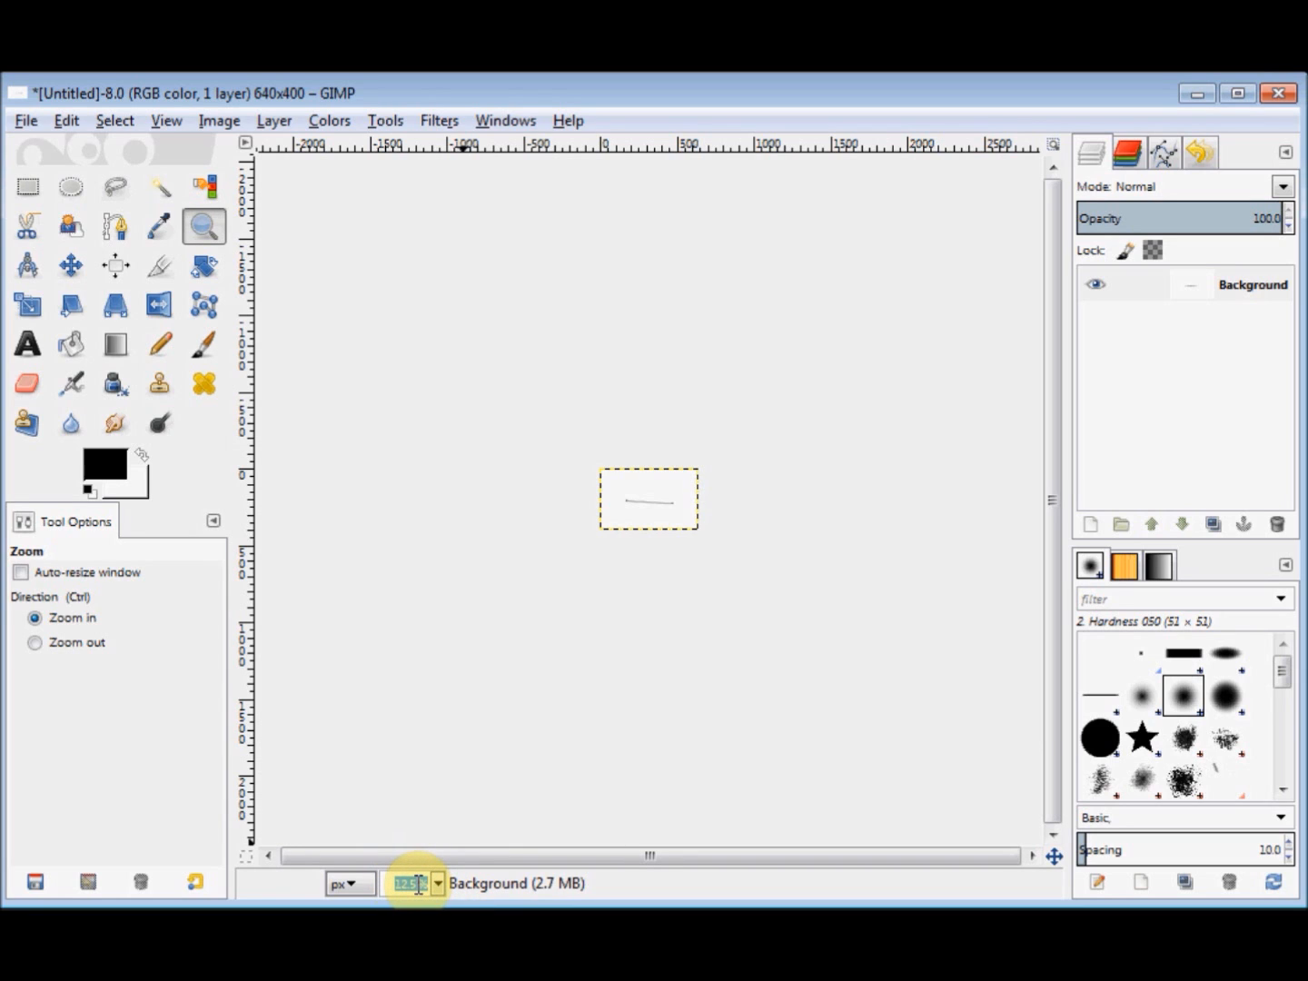
text(99)
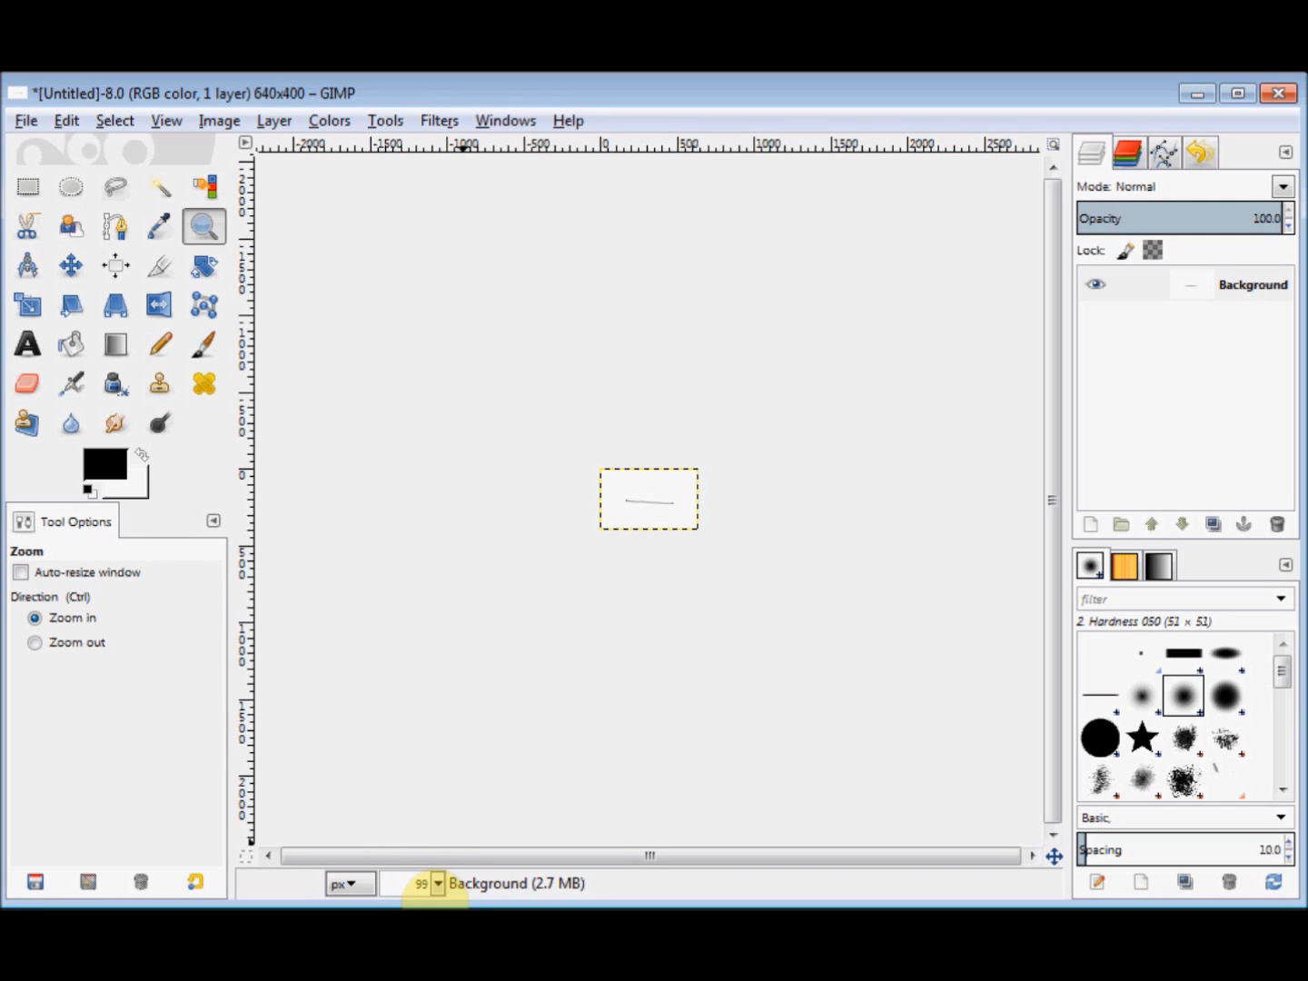
key(Return)
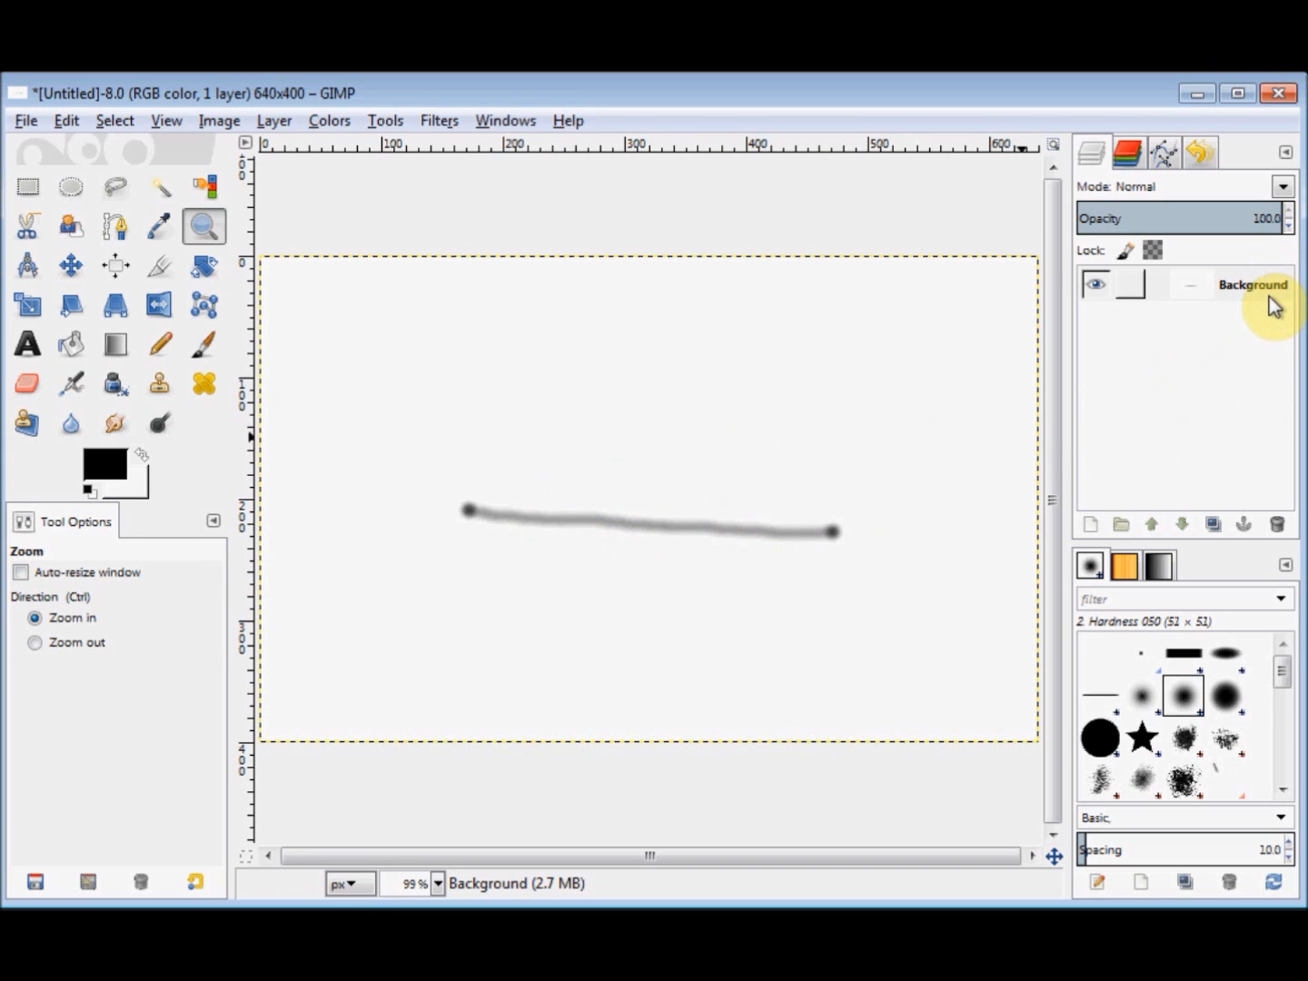
Step: Hide and show the Background layer twice to compare the canvas with and without it
click(1094, 290)
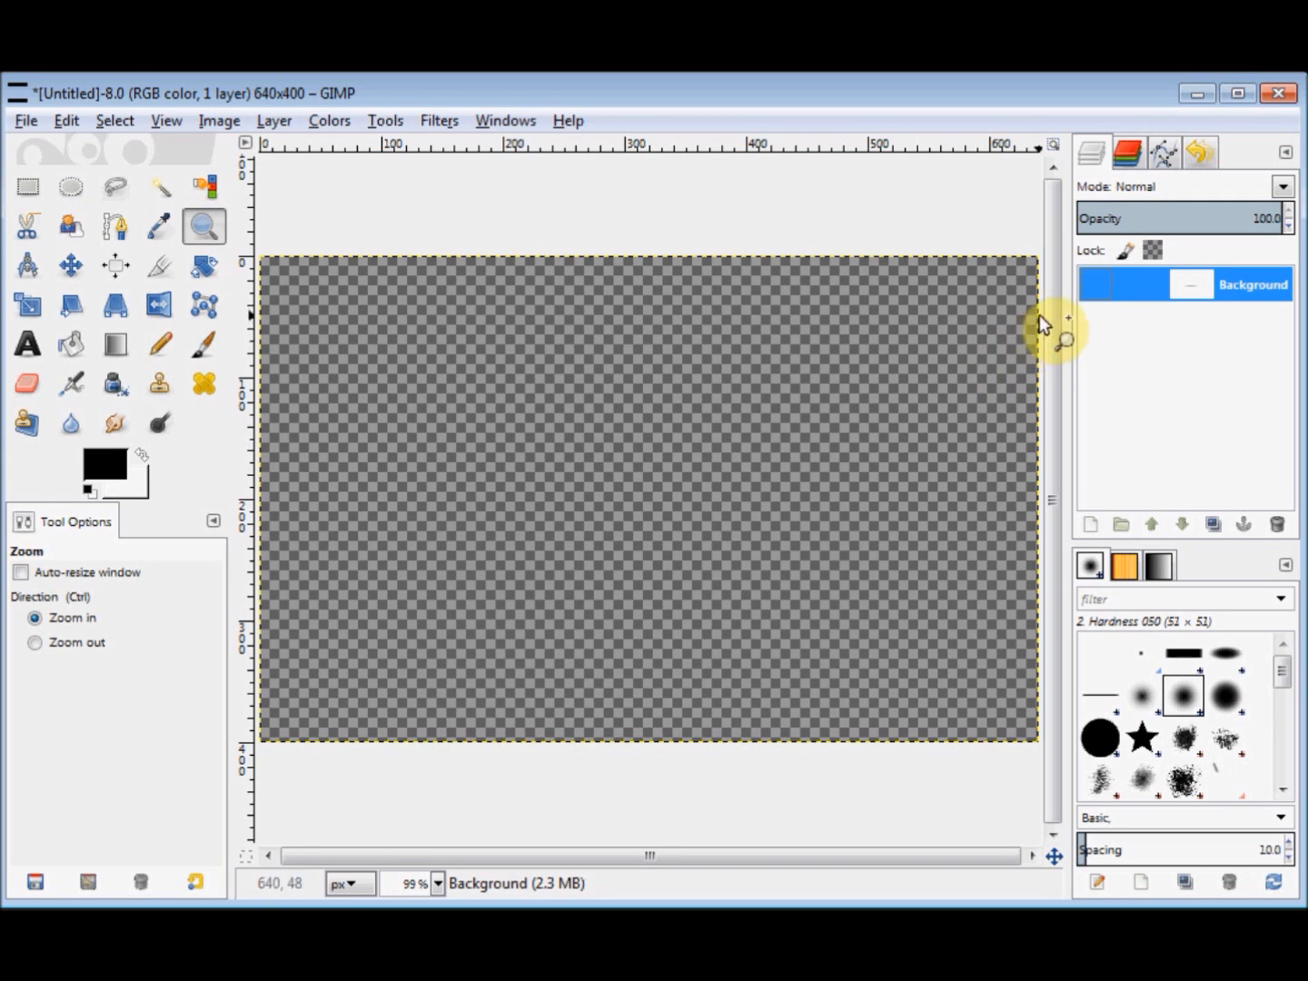
click(1091, 290)
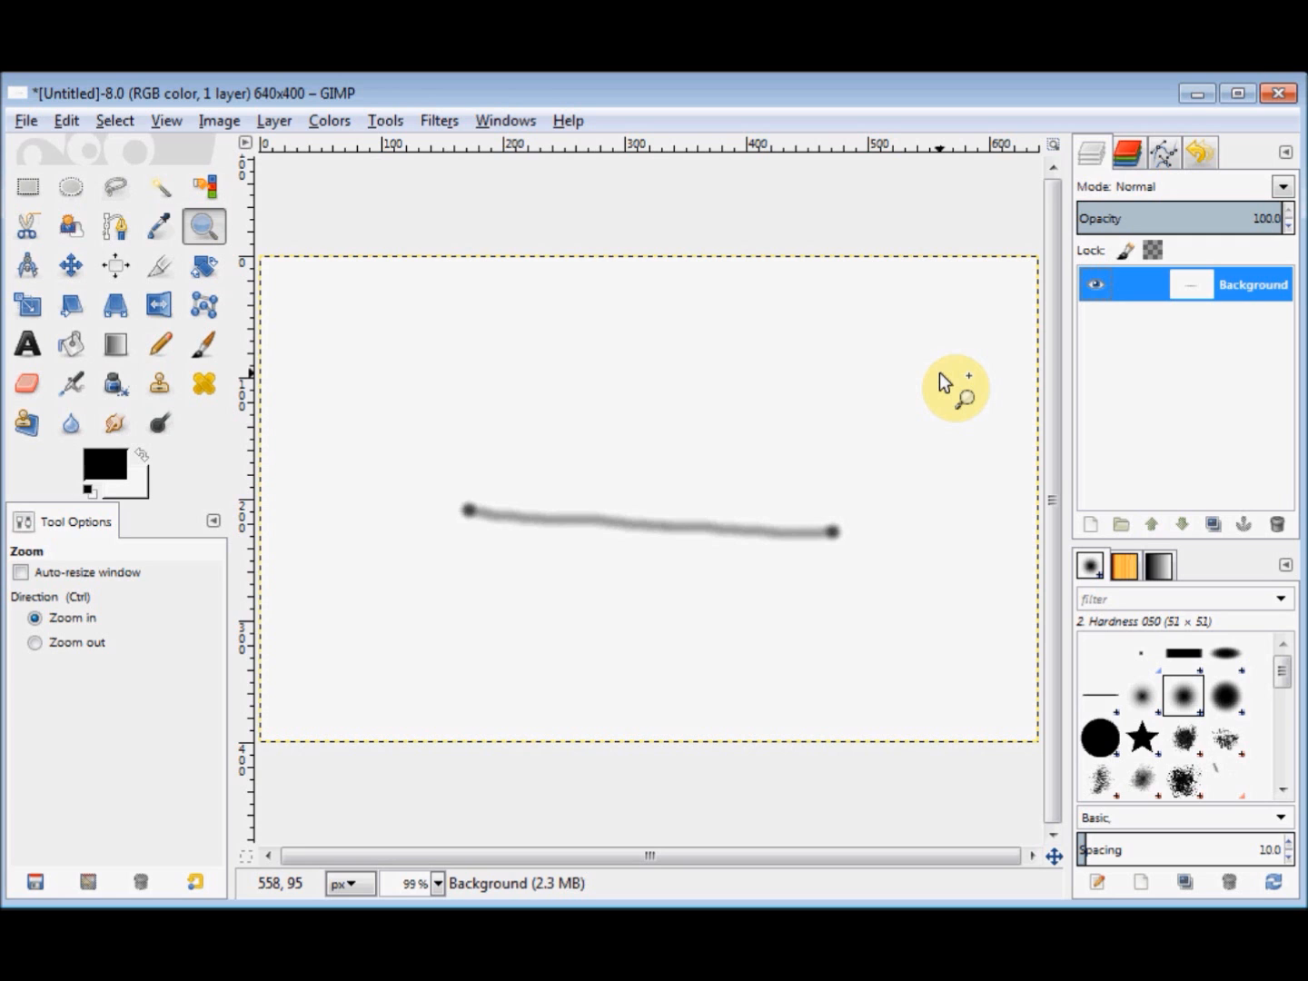
click(1095, 285)
click(1096, 290)
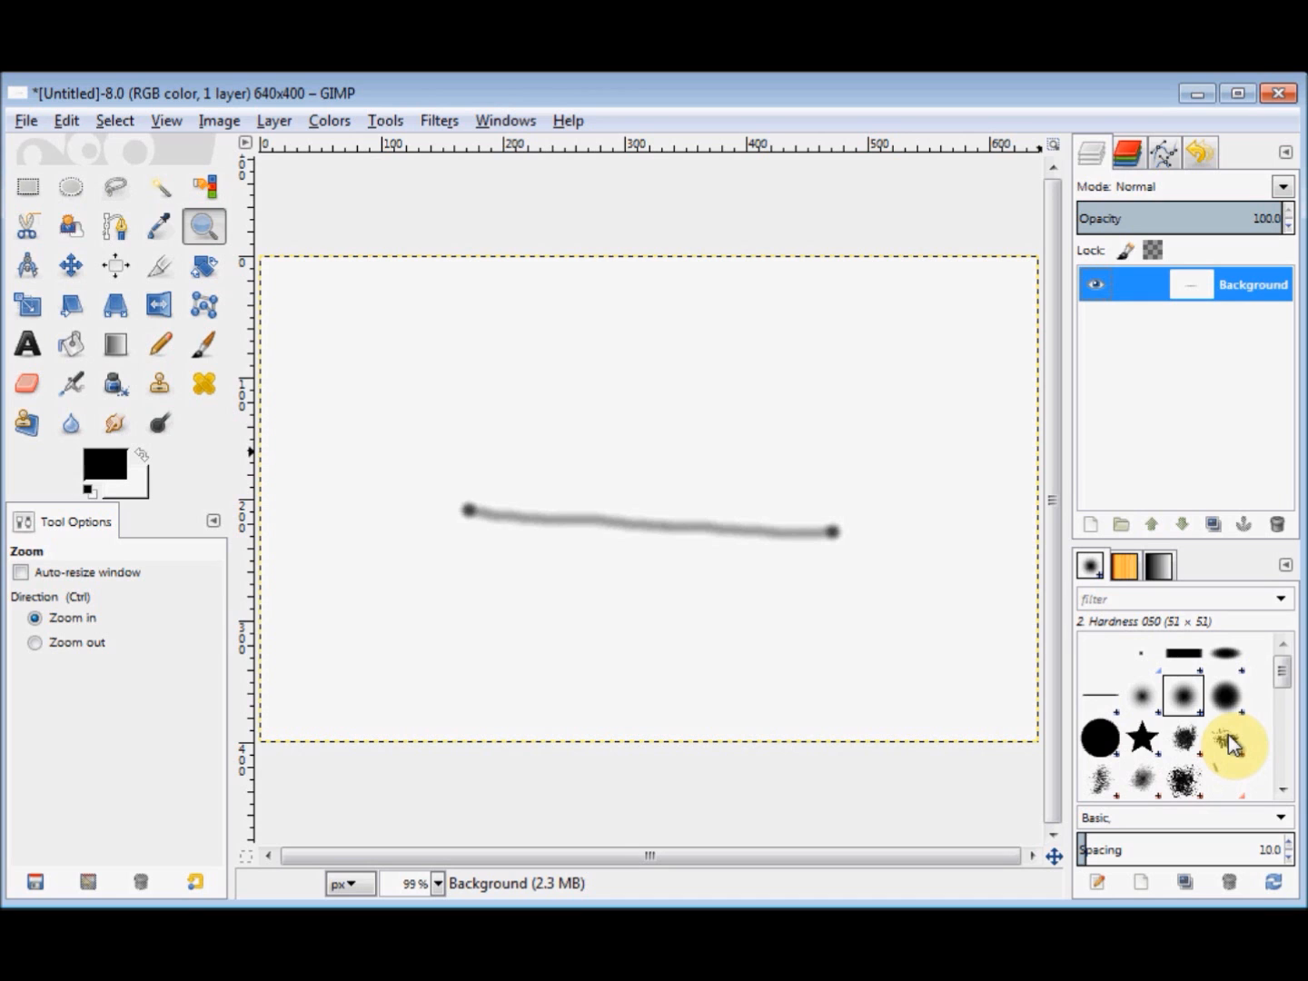
drag(1280, 676, 1280, 740)
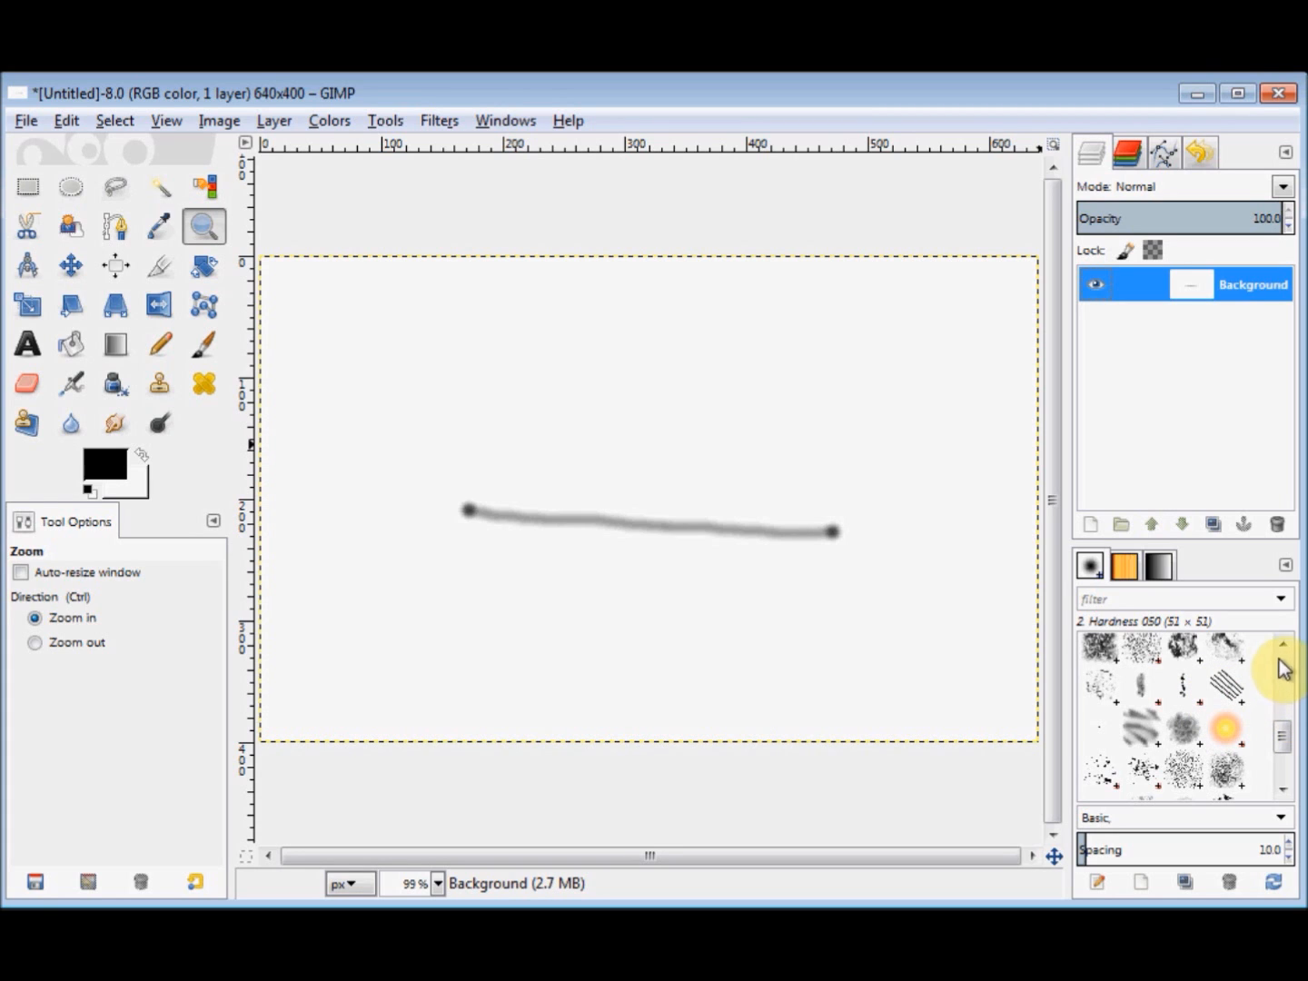
Step: Close the untitled image without saving its changes
click(1275, 98)
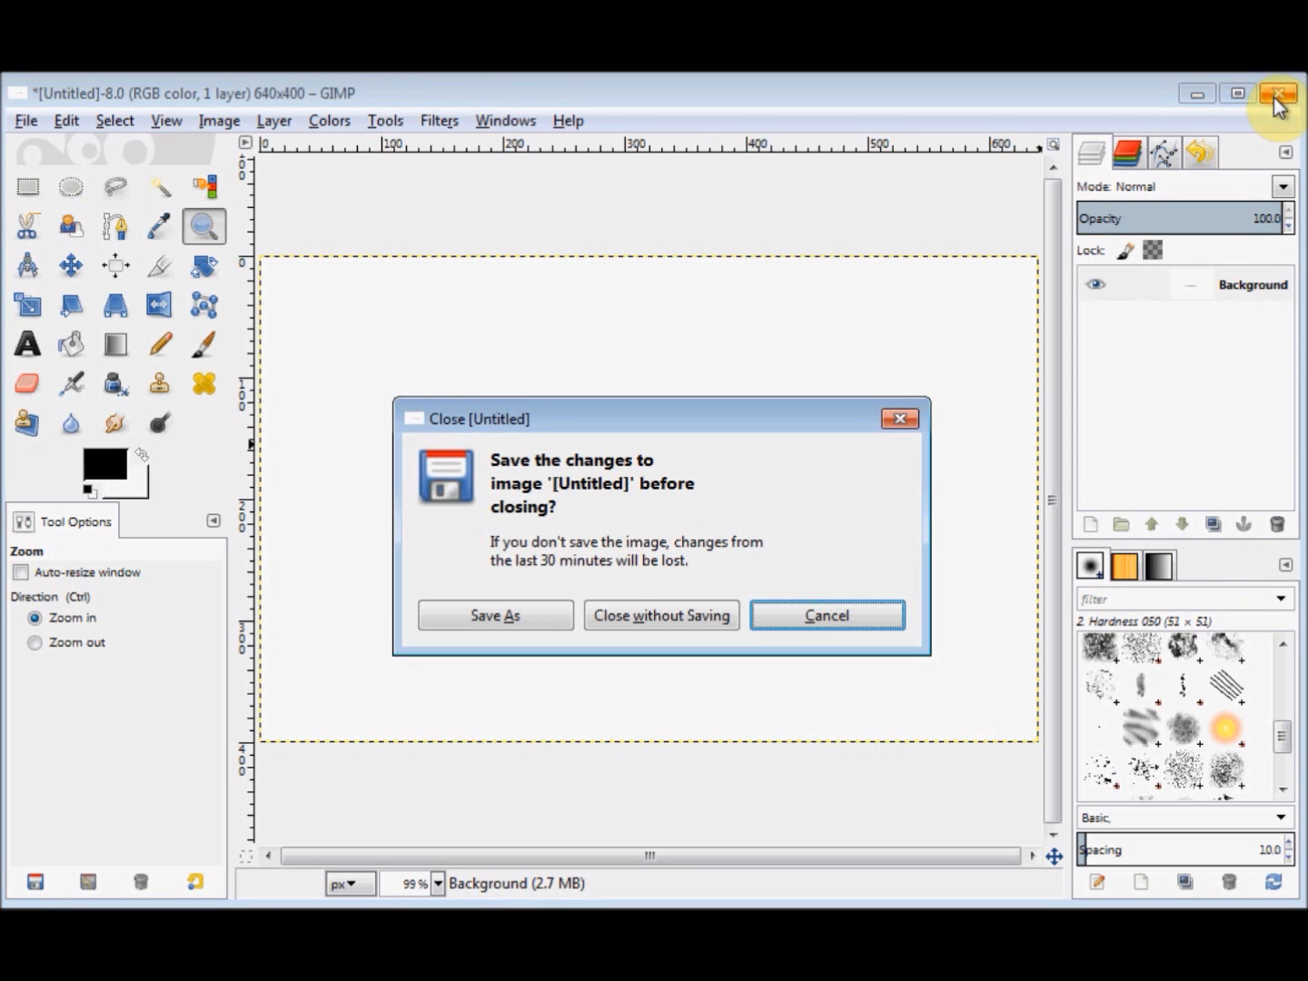
click(652, 618)
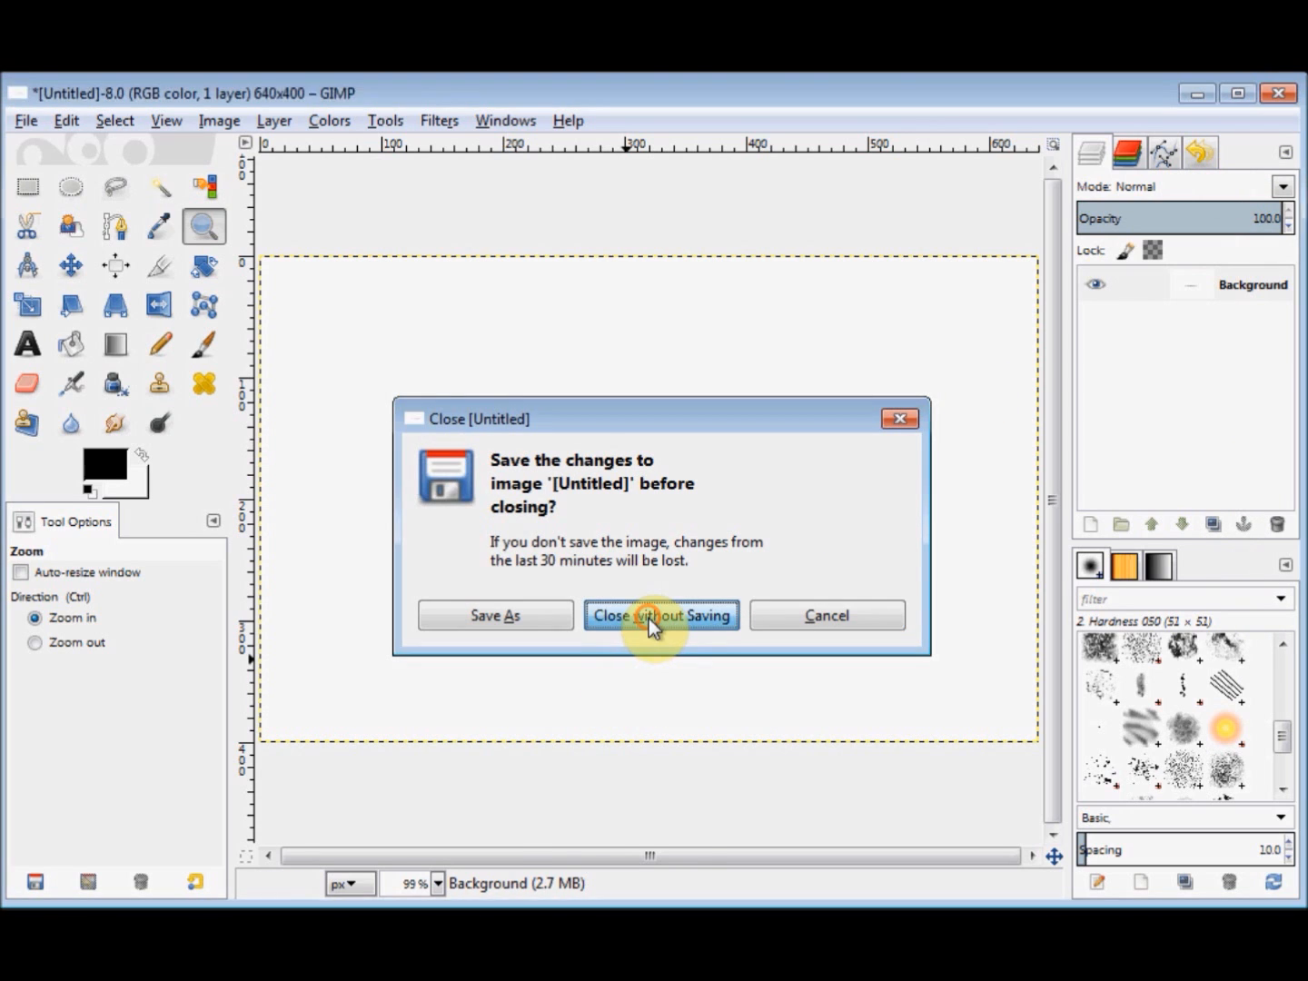